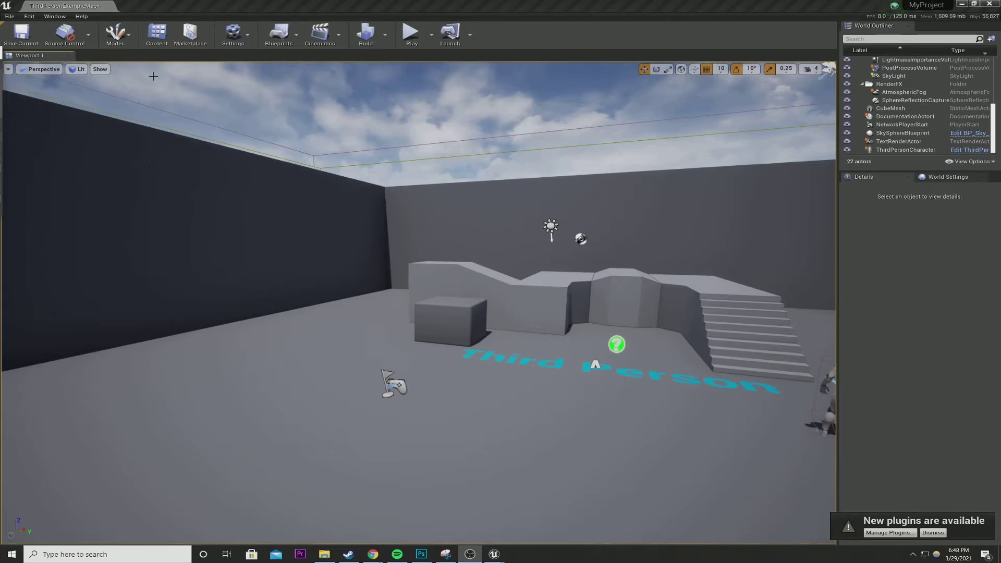
Step: Drag SK_Mannequin from Content > Mannequin, filtered to skeletal meshes, onto the floor by the left wall
click(158, 36)
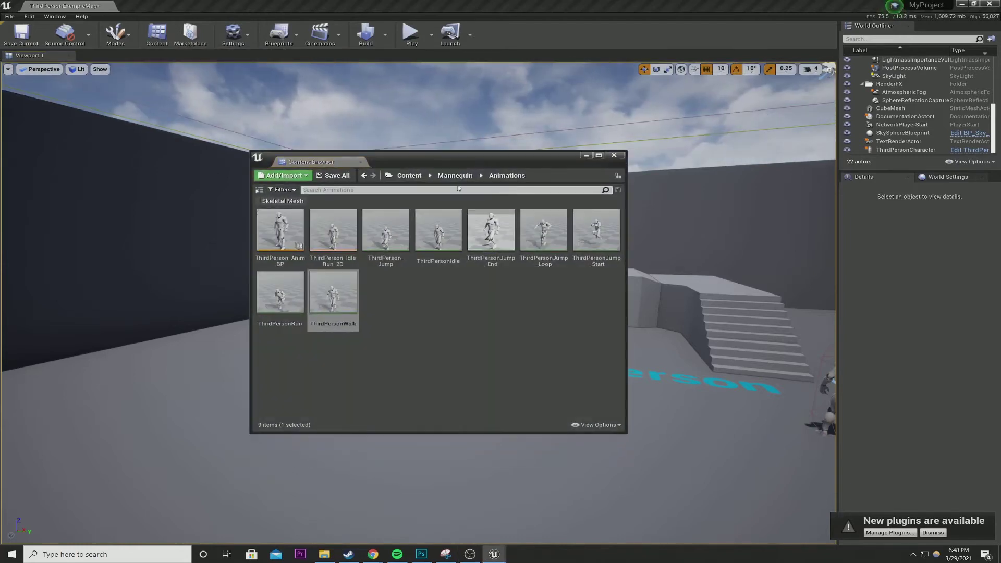
click(410, 177)
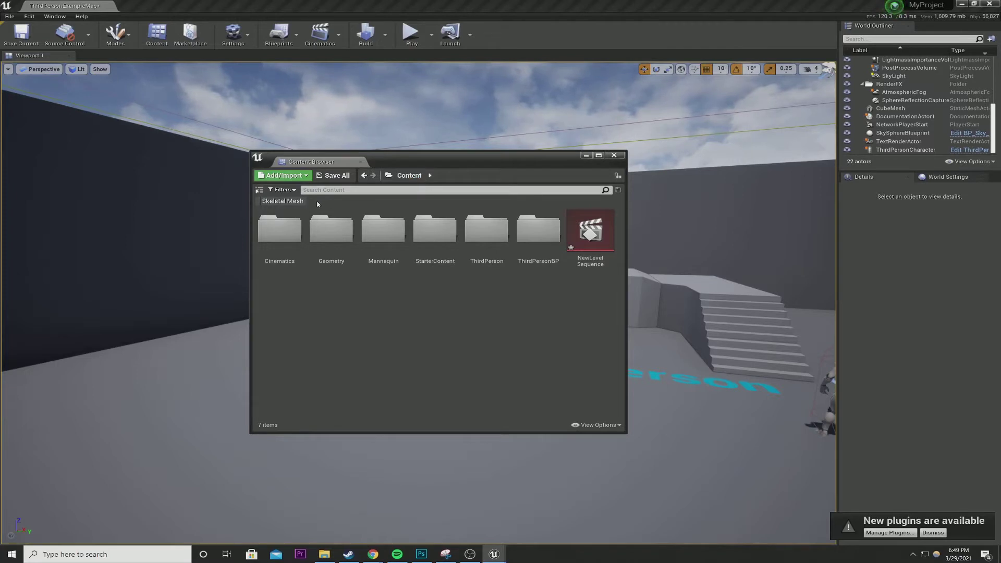
double_click(392, 236)
click(288, 202)
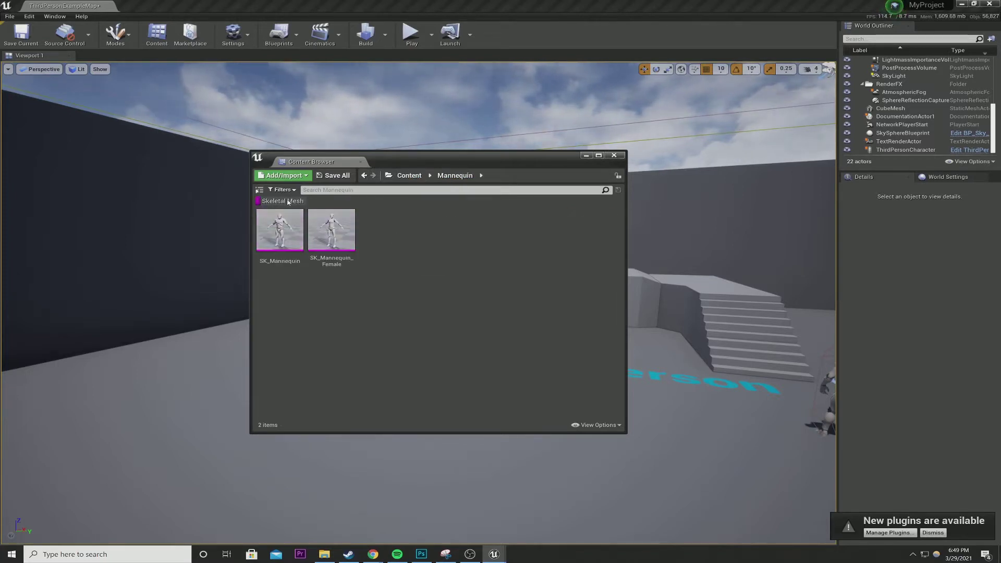
click(285, 241)
drag(285, 241, 235, 376)
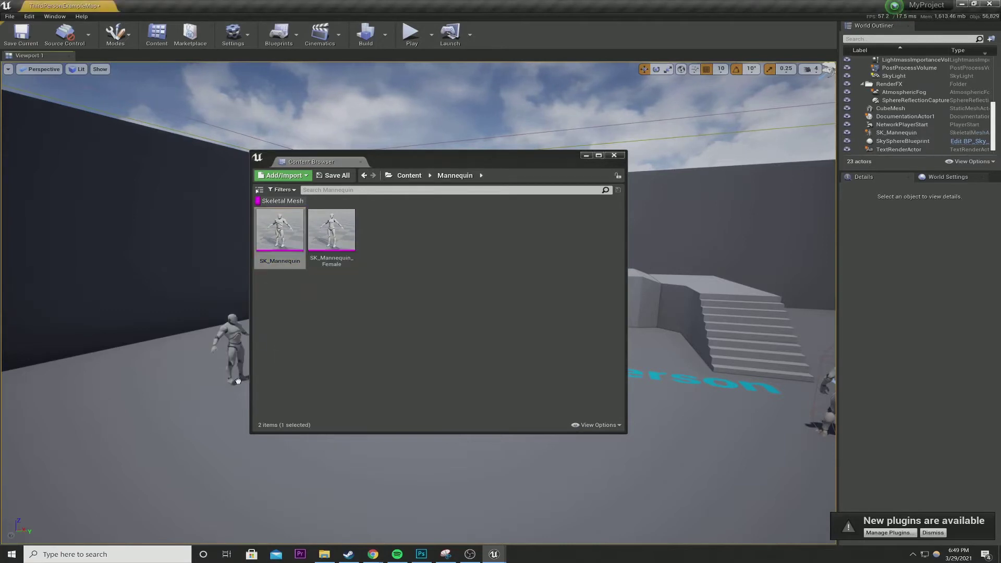
Step: Add a Level Sequence to the level and save it as NewLevelSequence1 in the Cinematics folder
click(614, 155)
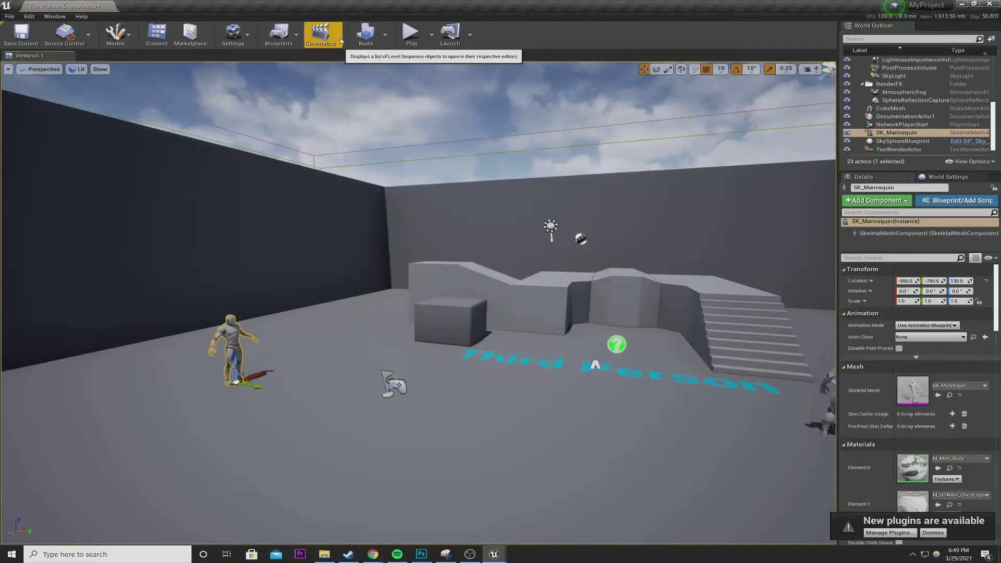
click(341, 41)
click(345, 61)
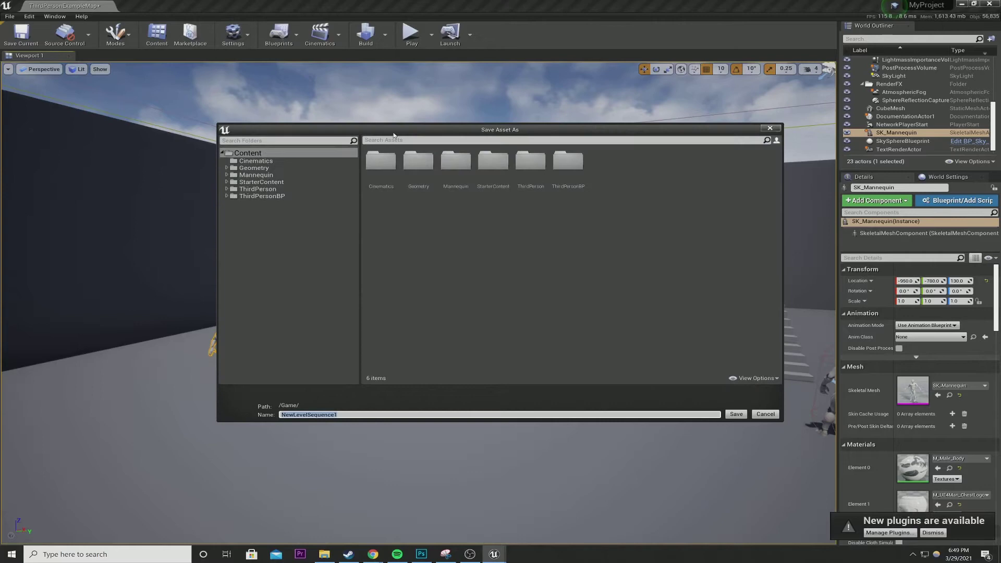
right_click(405, 225)
click(436, 201)
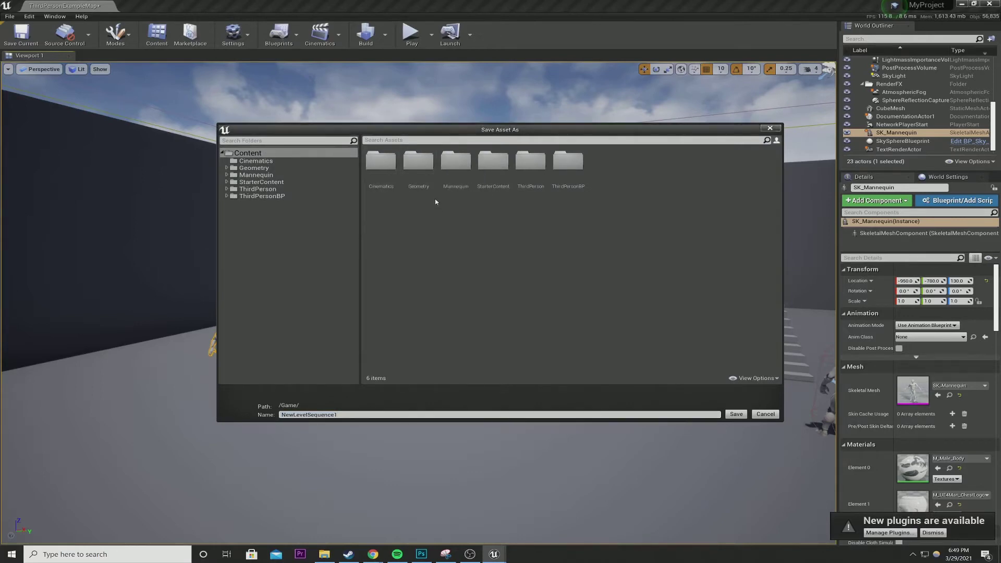
click(381, 162)
click(736, 414)
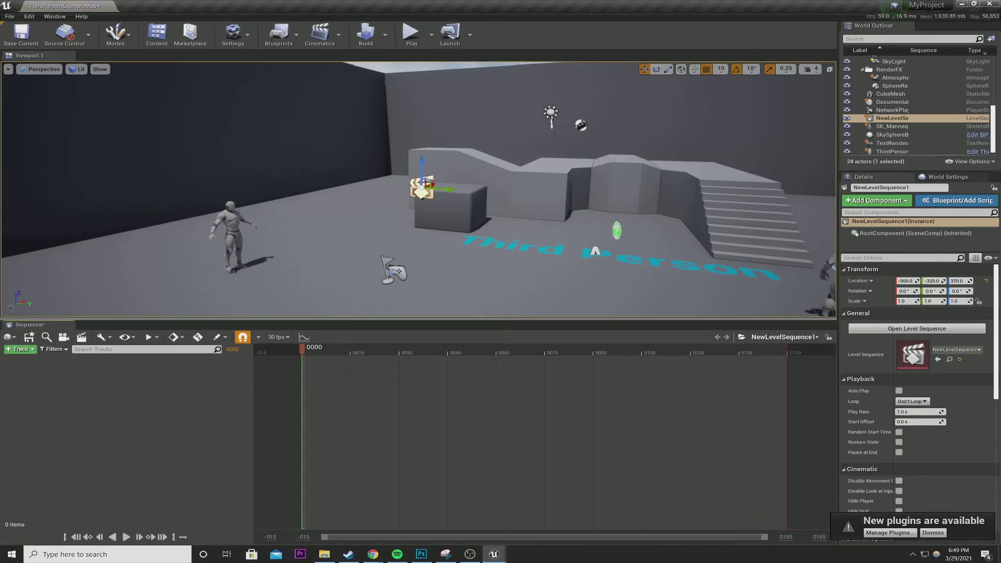
Step: Bind the selected SK_Mannequin to the sequence through Track > Actor To Sequencer
click(232, 220)
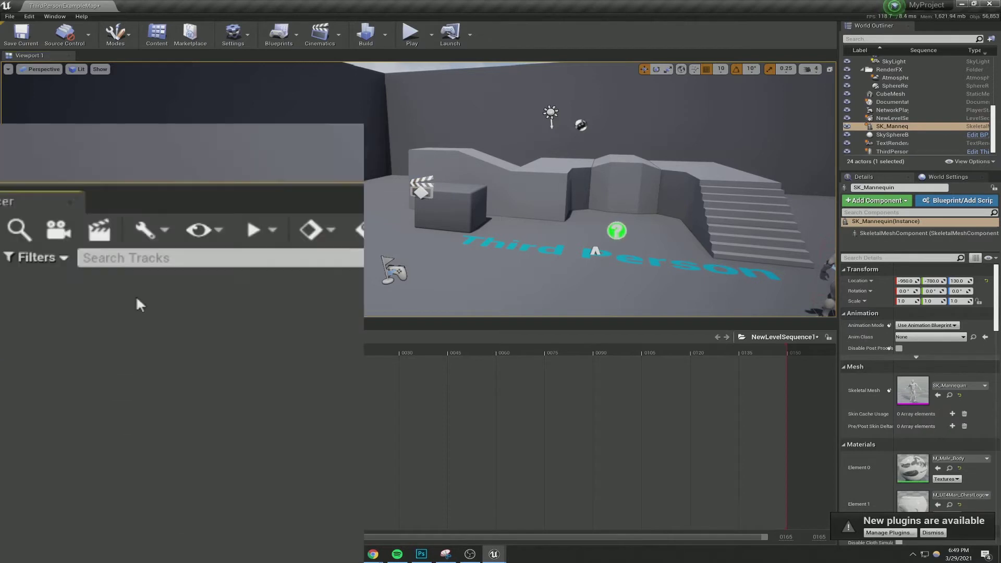
right_click(136, 299)
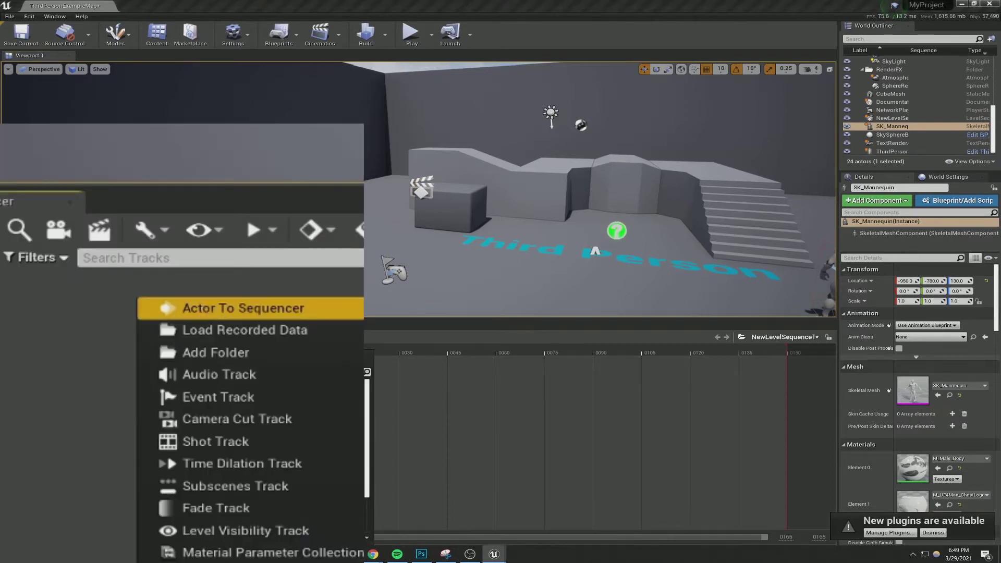
click(212, 310)
click(227, 269)
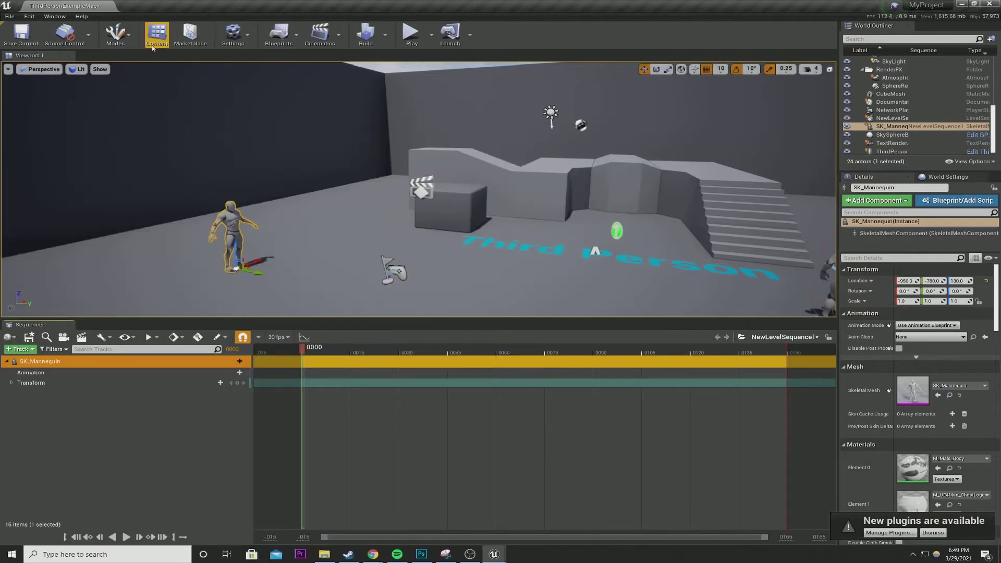
click(156, 36)
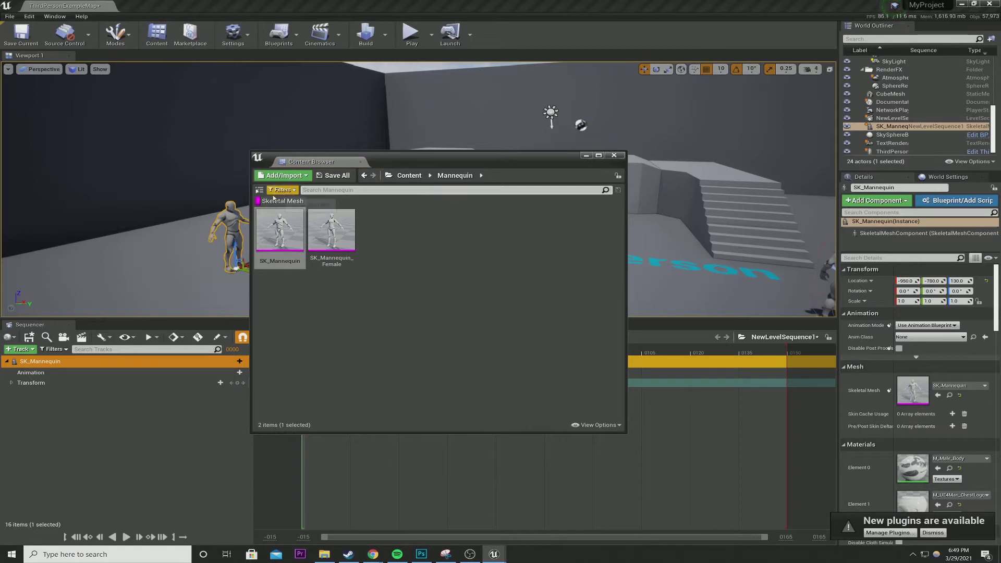
click(276, 202)
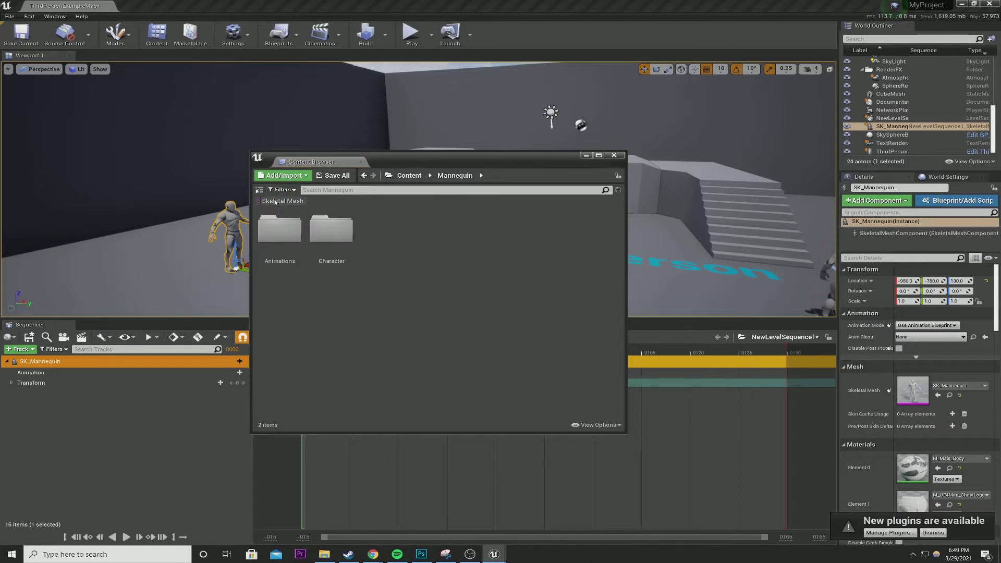
click(410, 175)
double_click(384, 230)
double_click(279, 228)
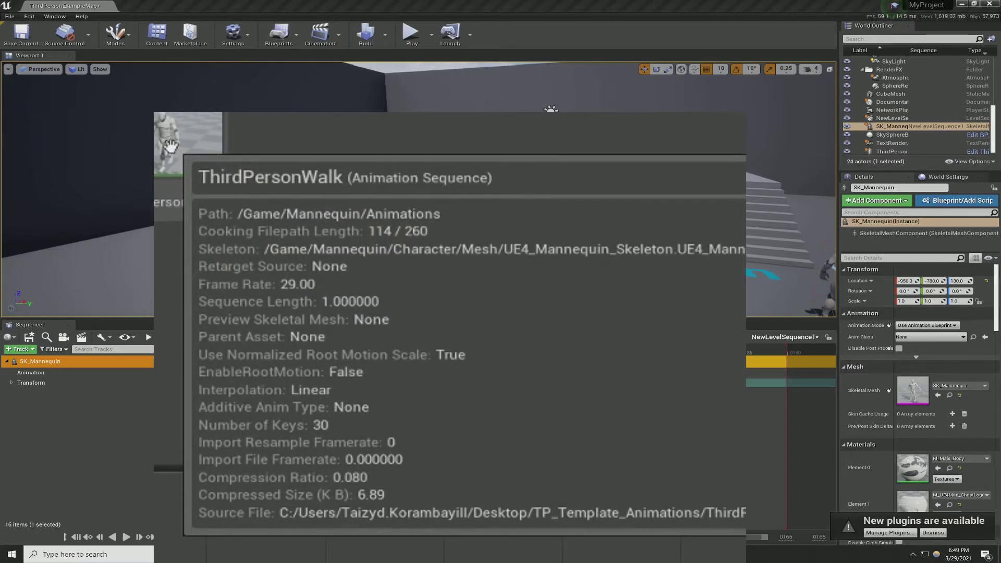
double_click(170, 149)
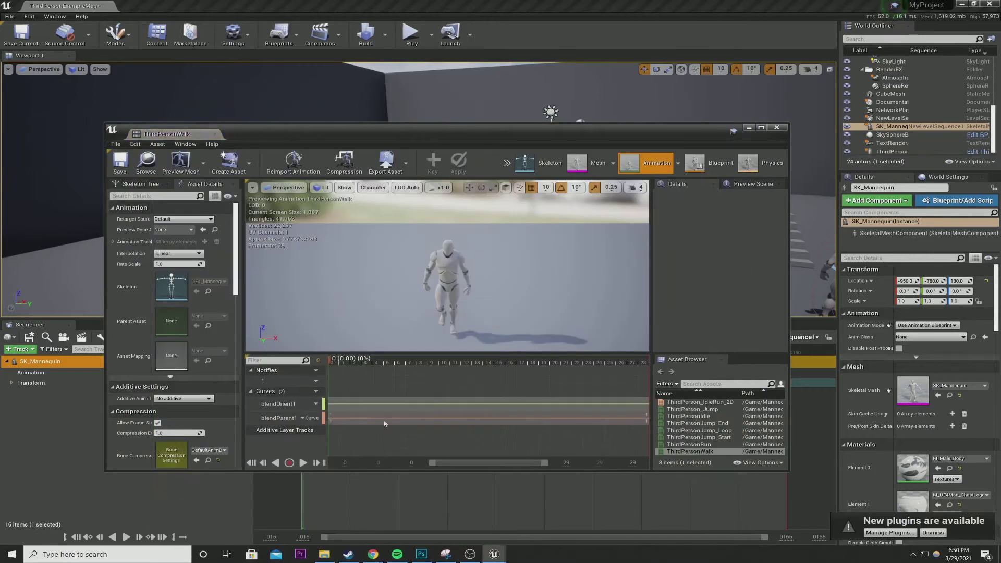
click(300, 465)
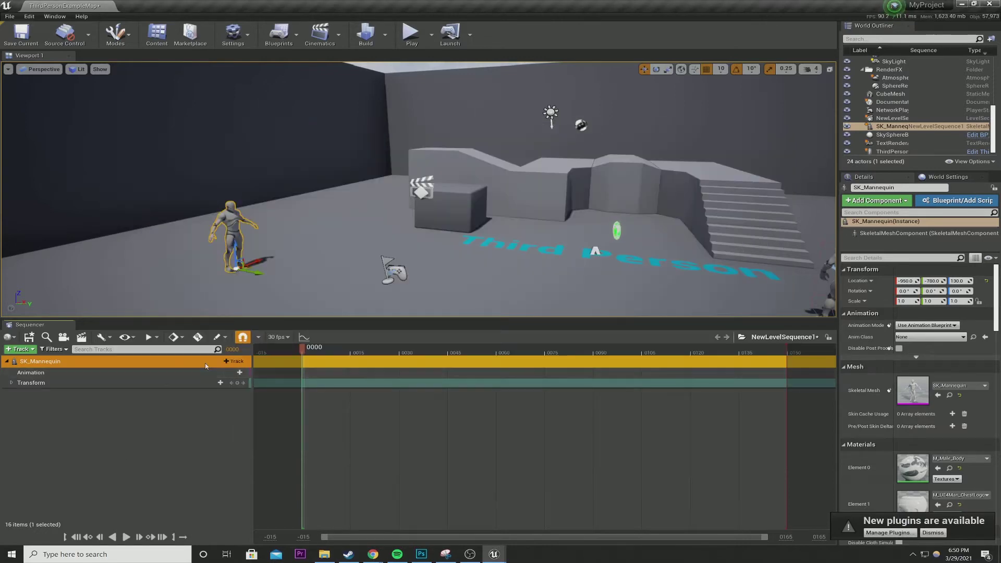
Step: Put a ThirdPersonWalk clip at frame 0 on SK_Mannequin's Animation track
click(218, 372)
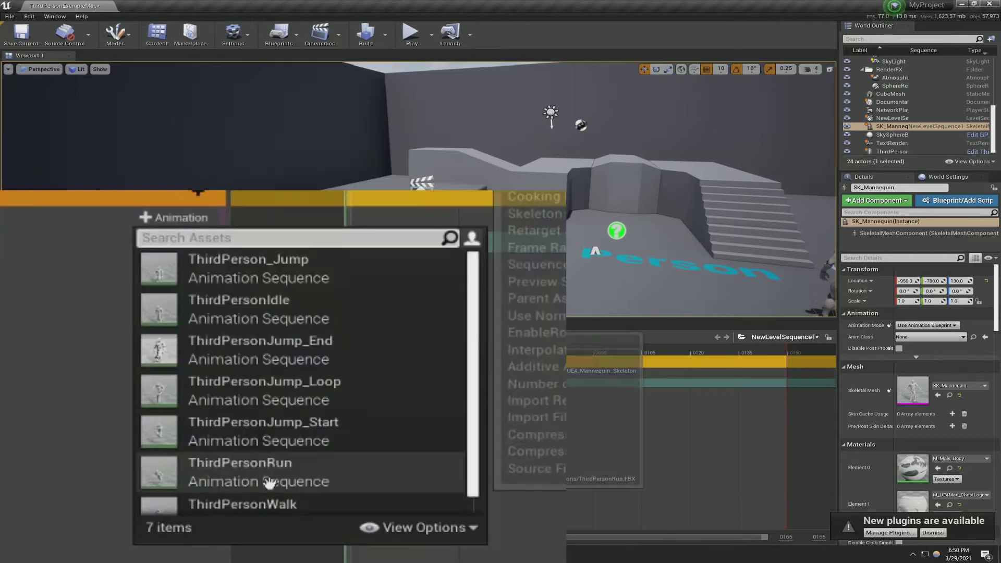
click(264, 504)
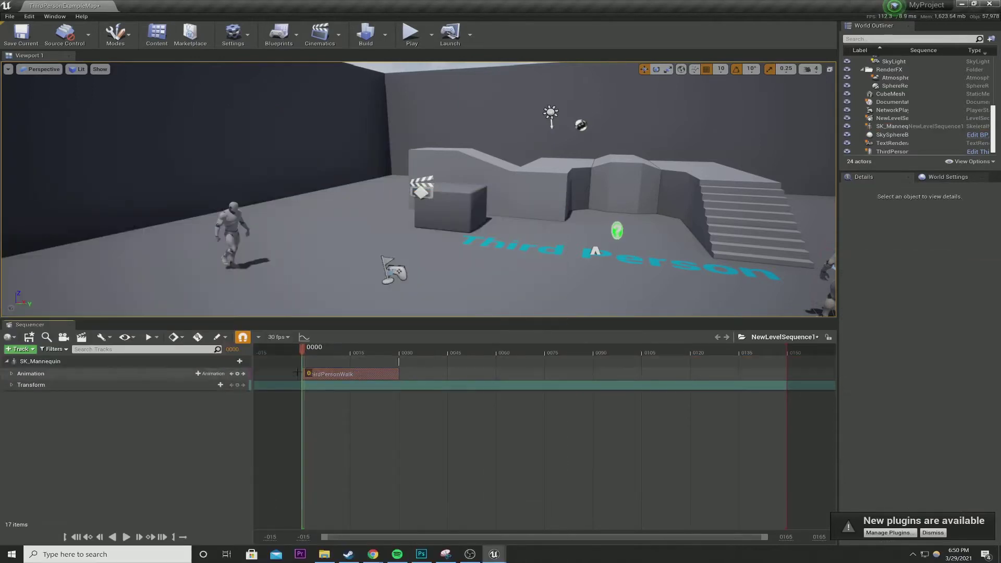
click(71, 384)
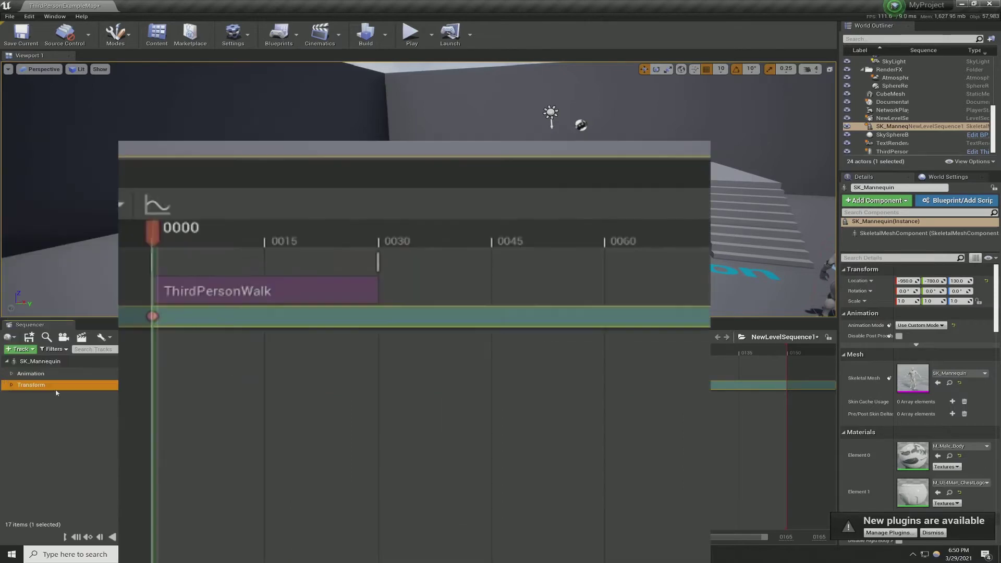
Step: At frame 30, move the mannequin forward from Y -780 to Y -460, then rewind
drag(303, 348, 401, 350)
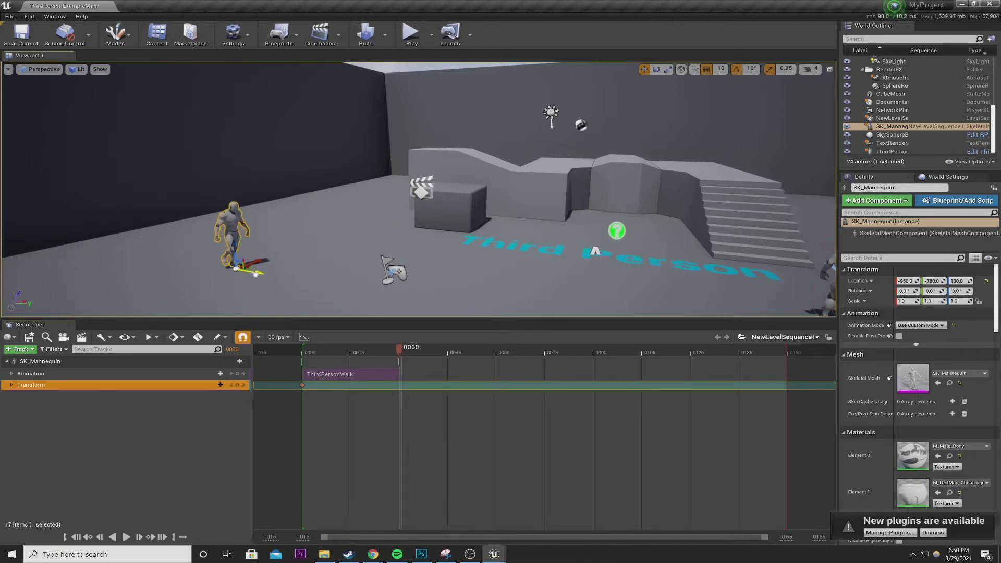
drag(257, 273, 374, 298)
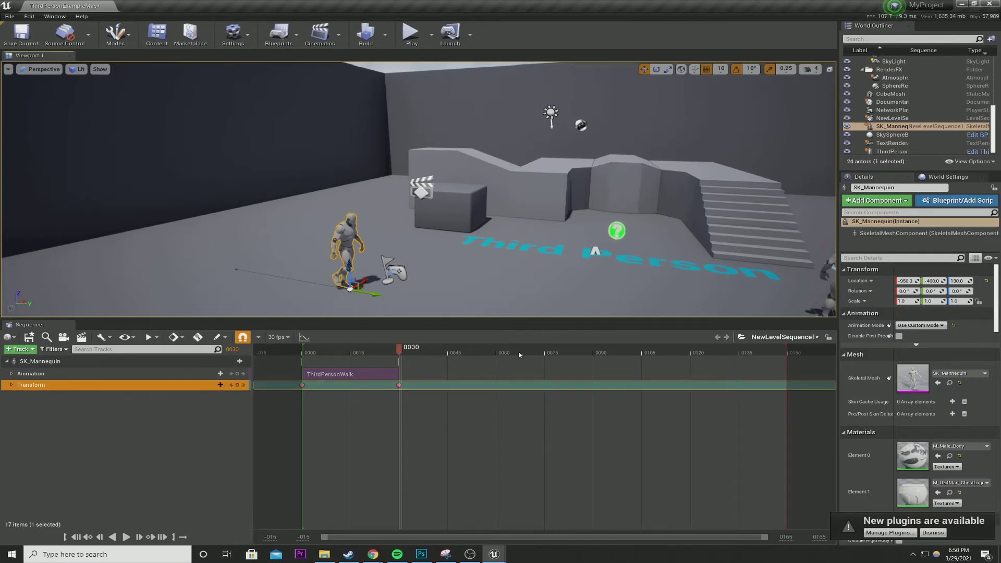
drag(403, 350, 305, 347)
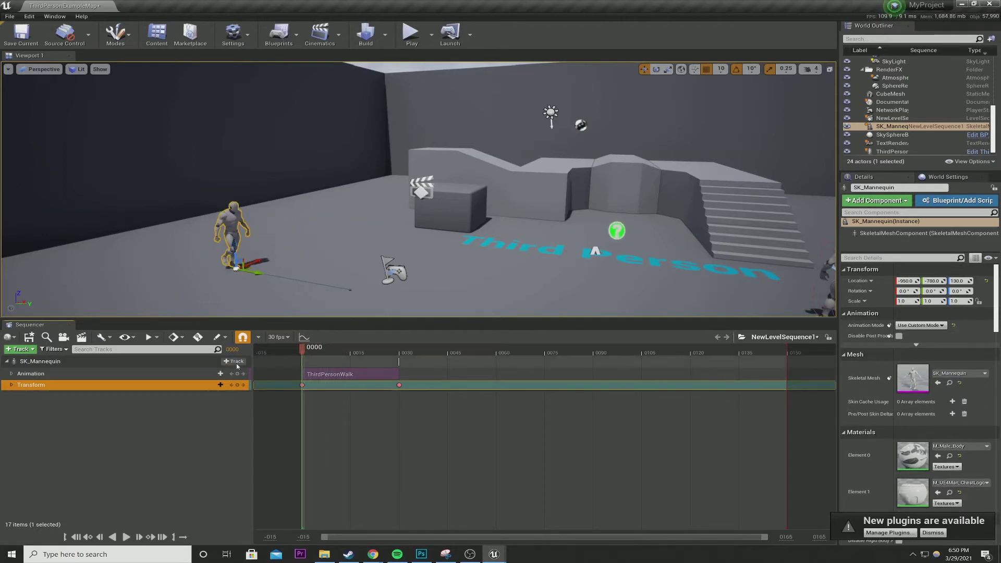
Step: Preview the walk, then move the frame-30 Transform key to frame 16 and delete it
click(126, 537)
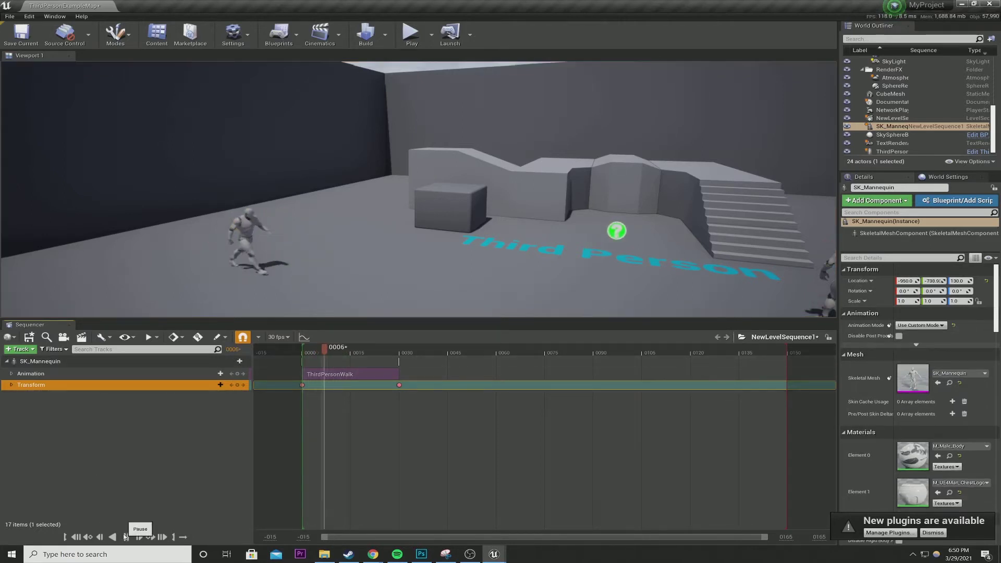
key(space)
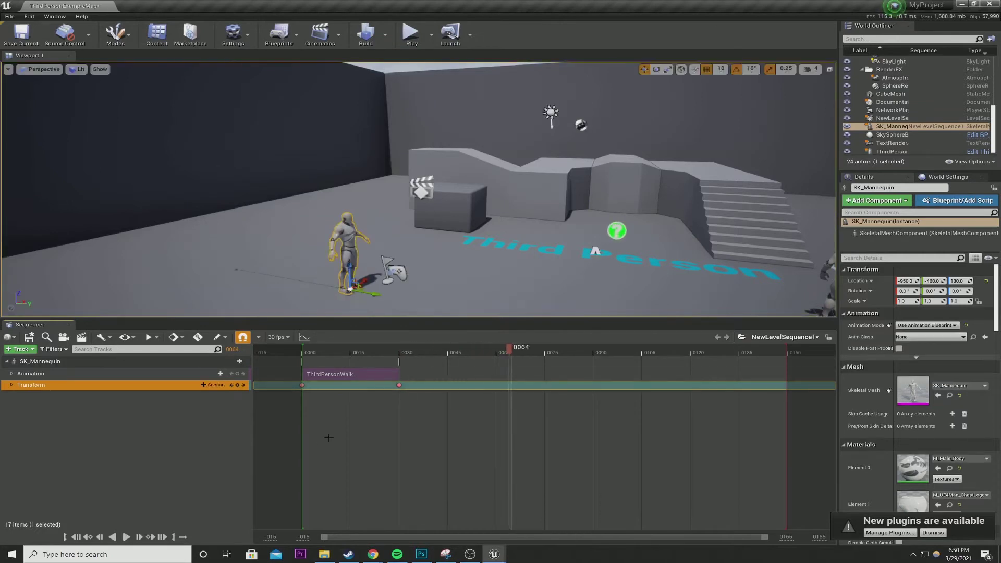
click(398, 384)
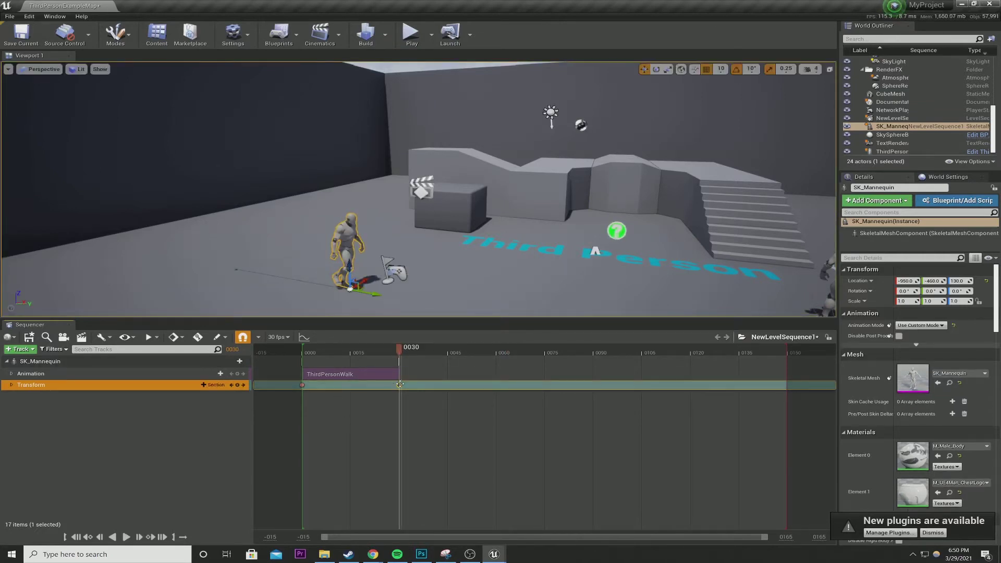
key(Return)
drag(397, 384, 354, 384)
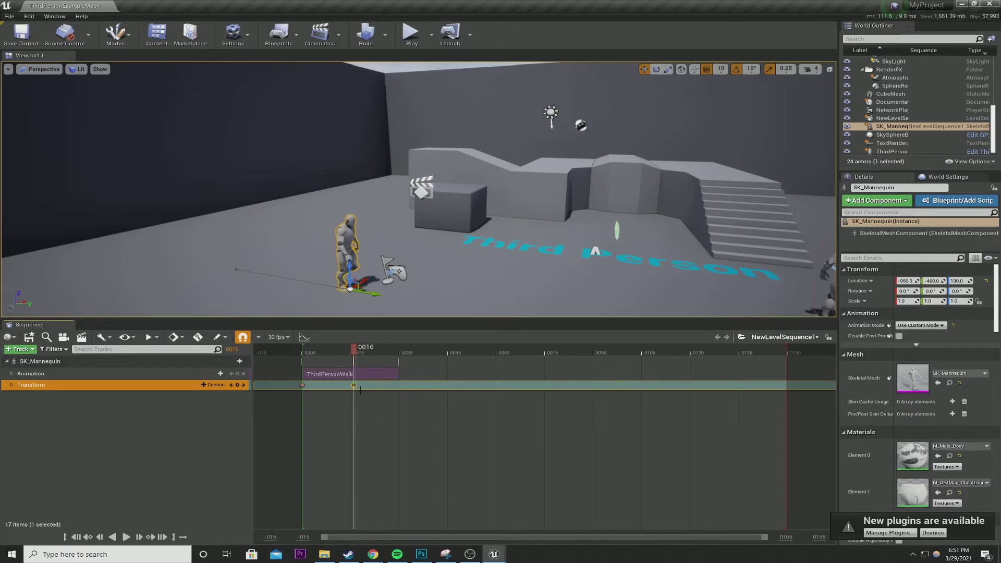
key(Delete)
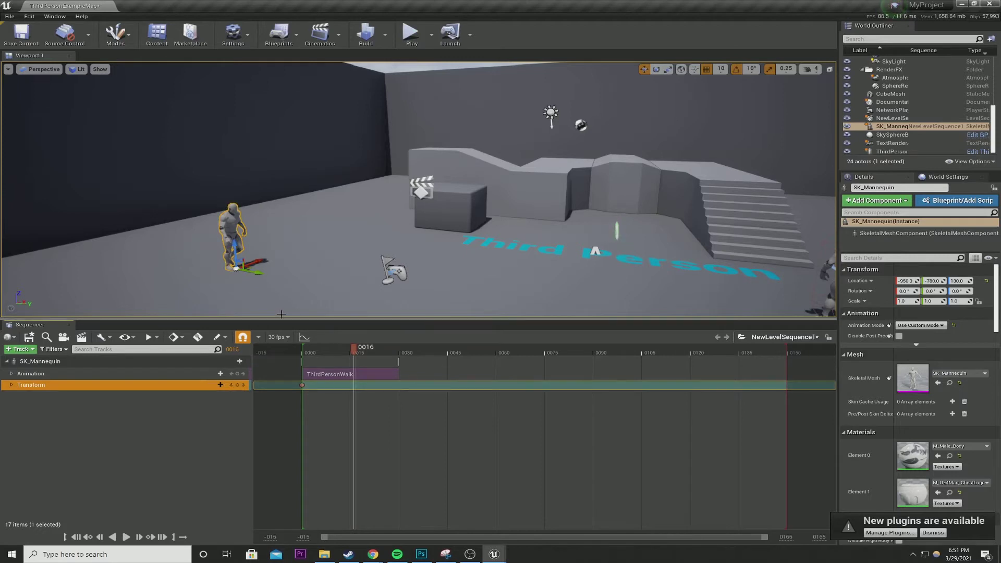
Step: Re-key frame 30 with the mannequin slid forward along Y to -540
click(303, 352)
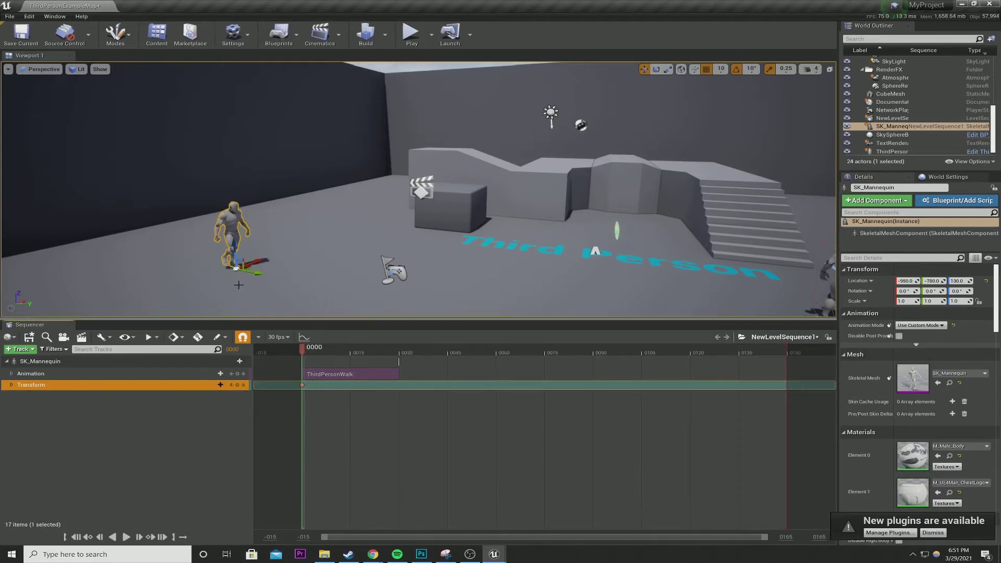
drag(258, 272, 280, 277)
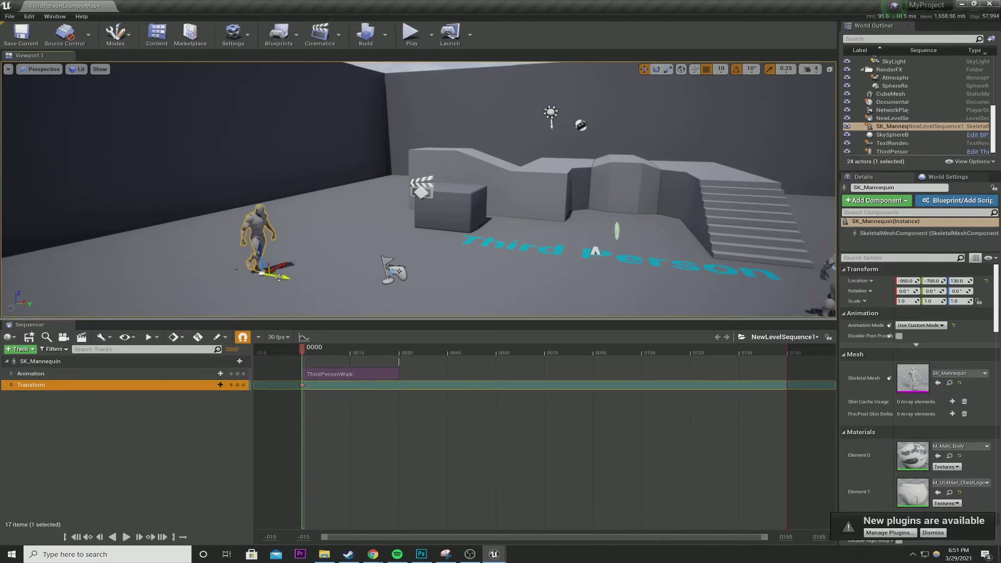
key(ctrl+z)
drag(302, 350, 402, 356)
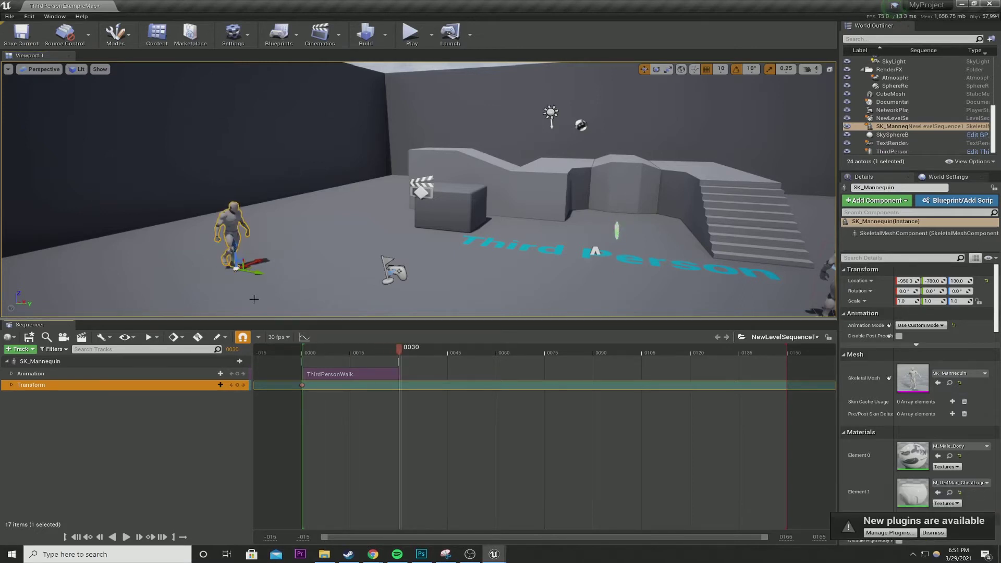
drag(257, 272, 343, 292)
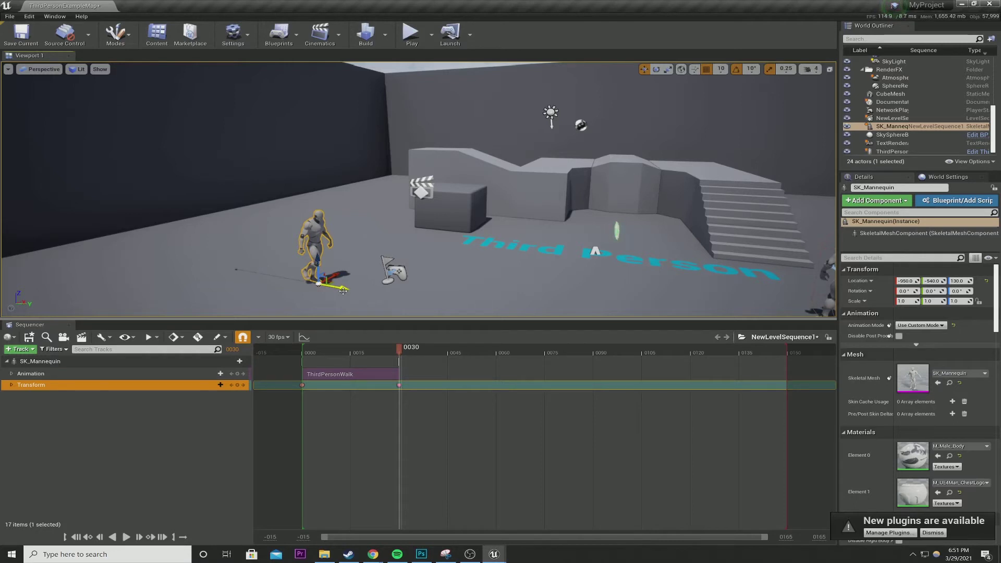
click(305, 348)
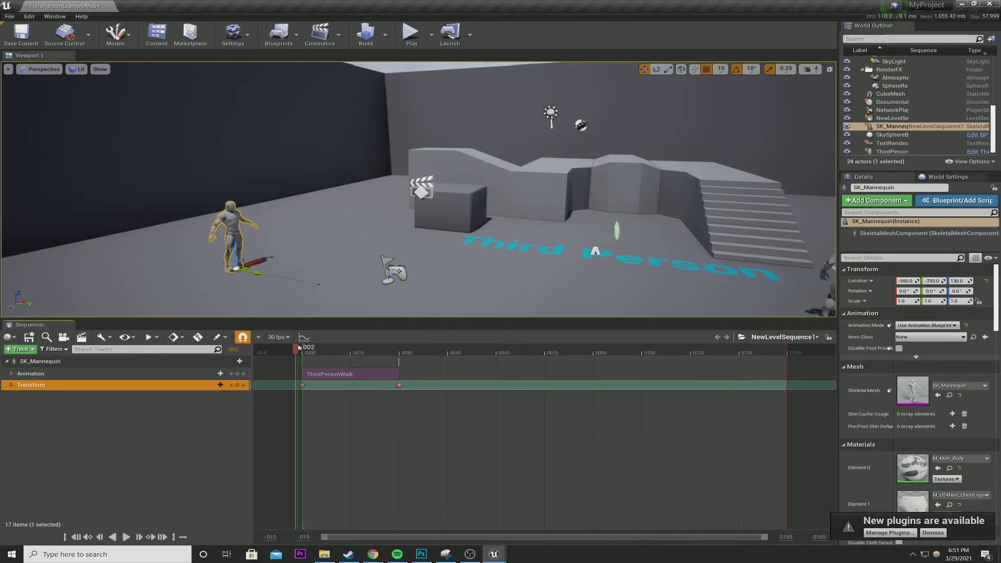
click(126, 537)
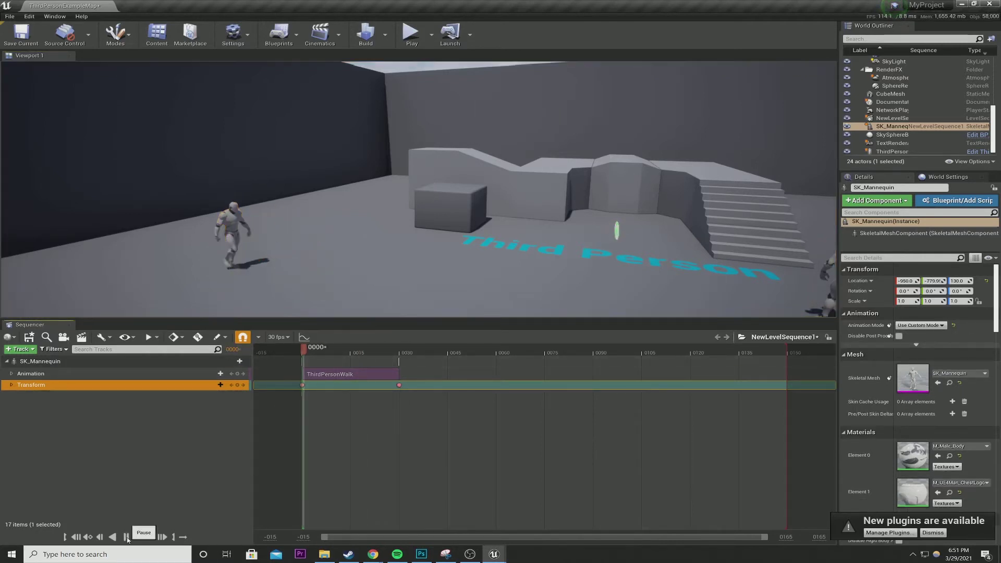
key(space)
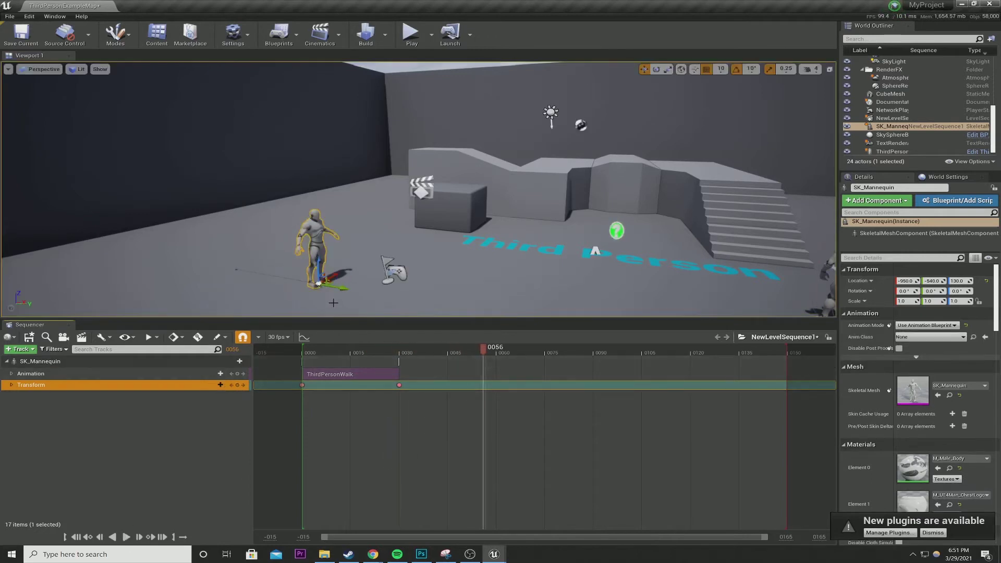
drag(358, 261, 347, 270)
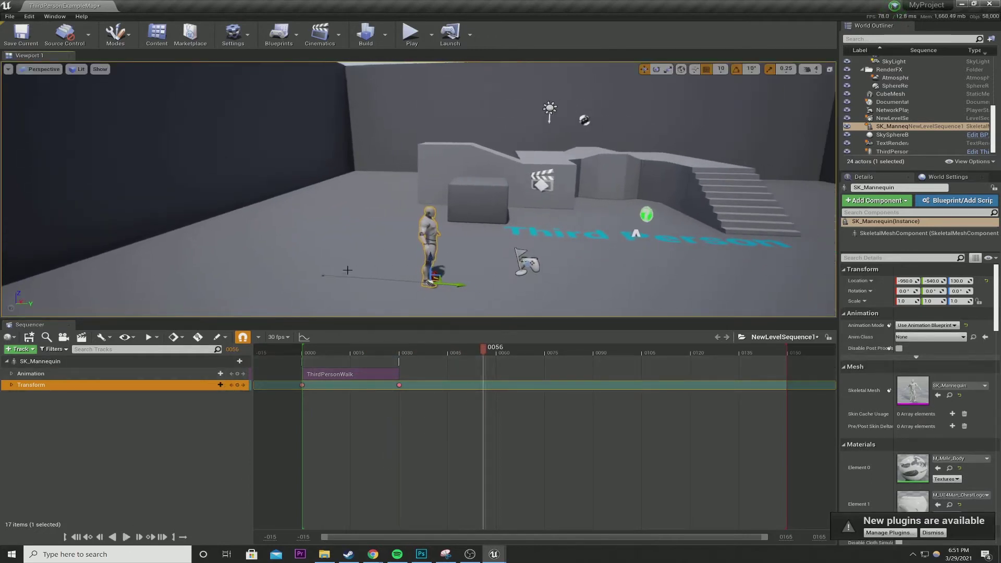
click(44, 68)
click(58, 96)
Step: Zoom the top view and middle-drag to measure the mannequin's travel distance
scroll(445, 180, up, 10)
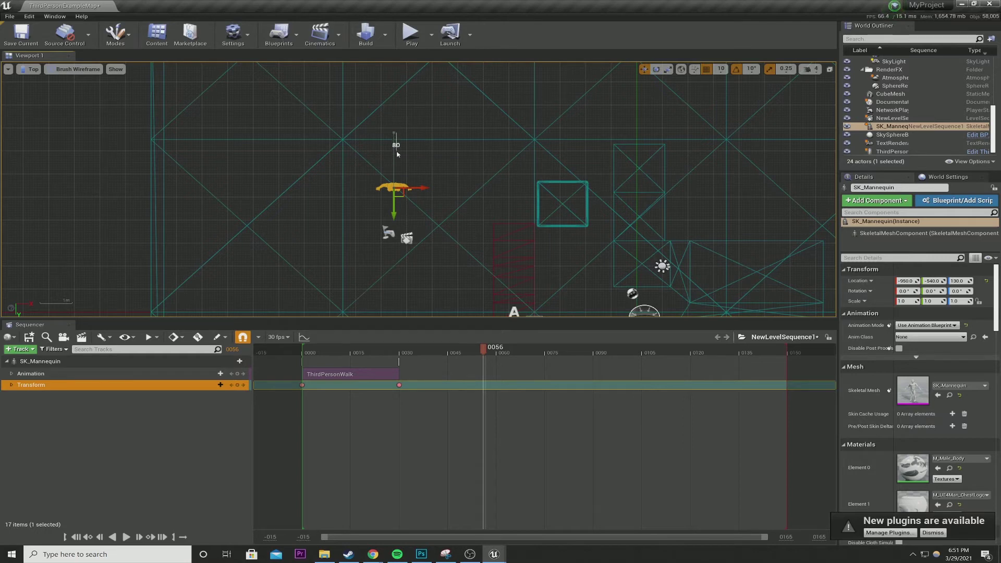
middle_drag(397, 154, 397, 222)
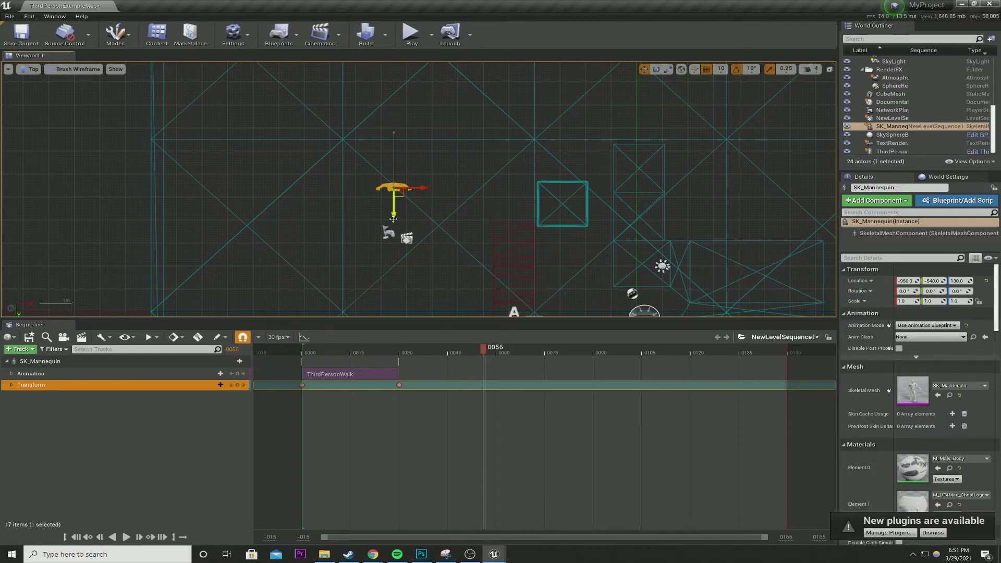
Step: Return to Perspective view and paste a second ThirdPersonWalk clip starting at frame 0030
click(33, 69)
click(41, 79)
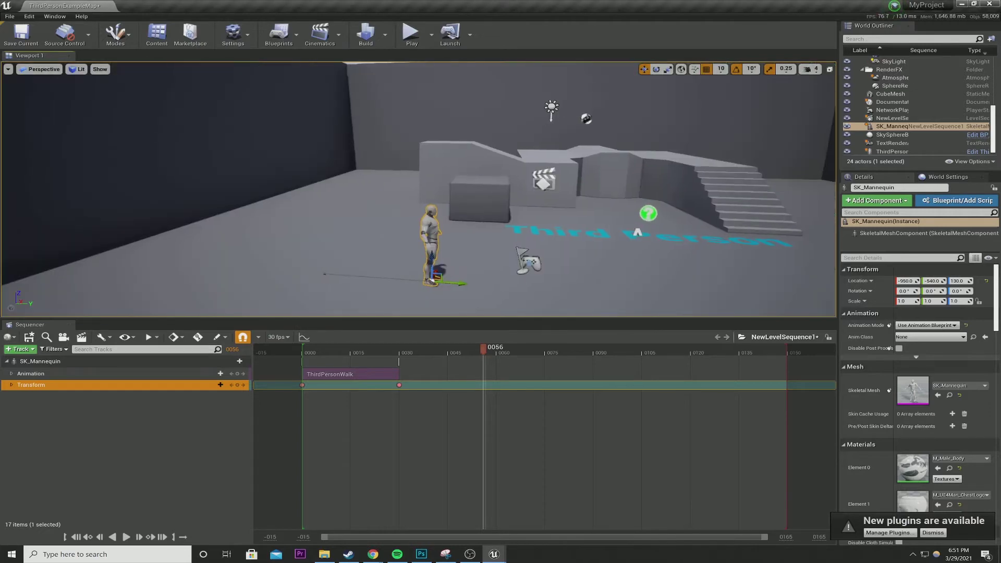
key(f)
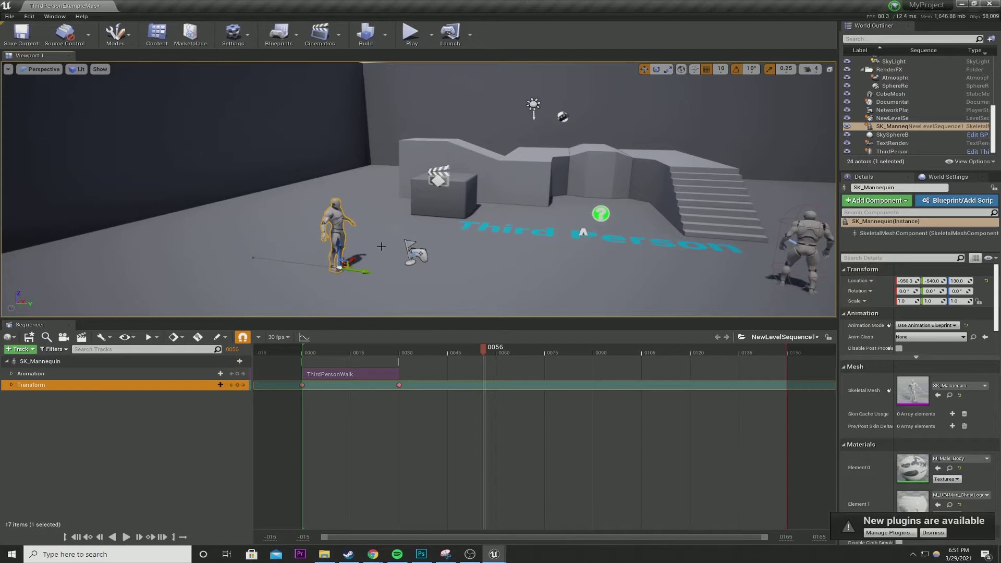
click(369, 373)
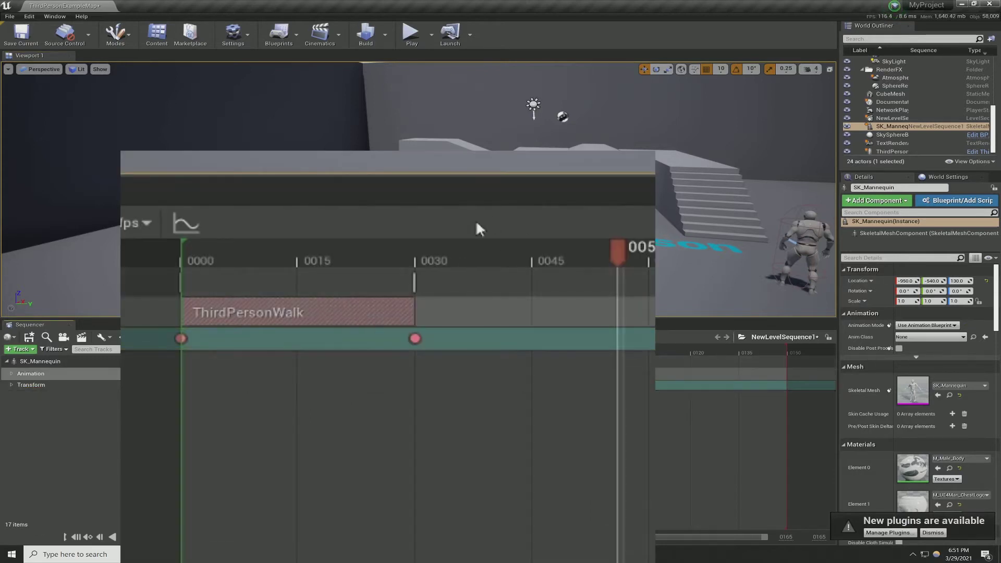
key(ctrl+v)
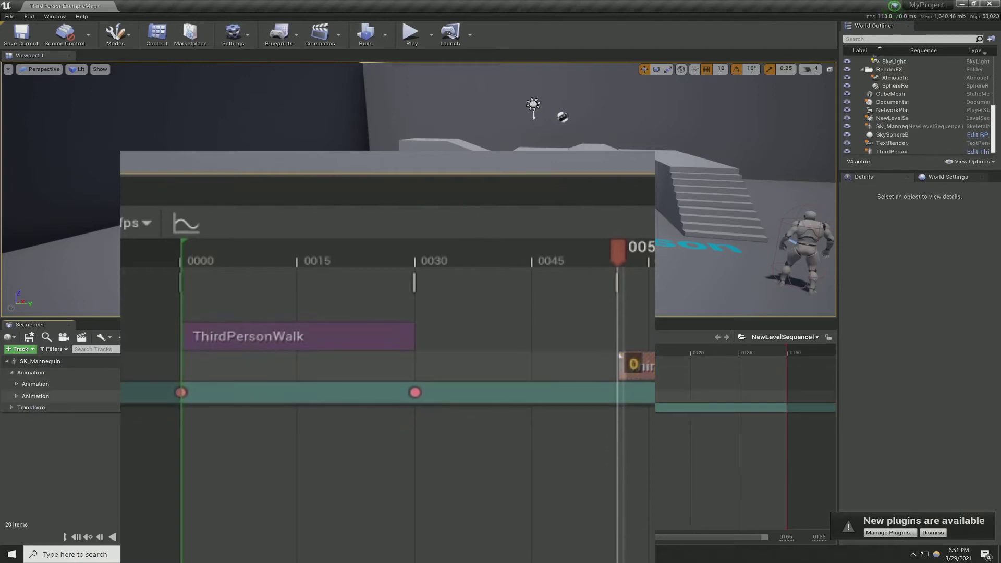
drag(651, 348, 478, 336)
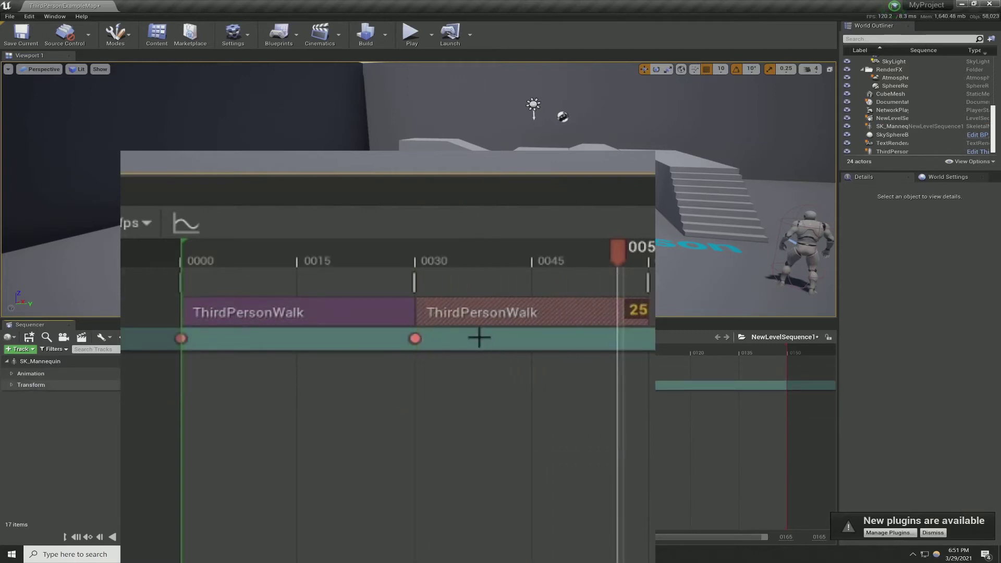
Step: Key the mannequin at Y -220 at frame 0060 and preview the walk
drag(618, 248, 420, 242)
click(421, 281)
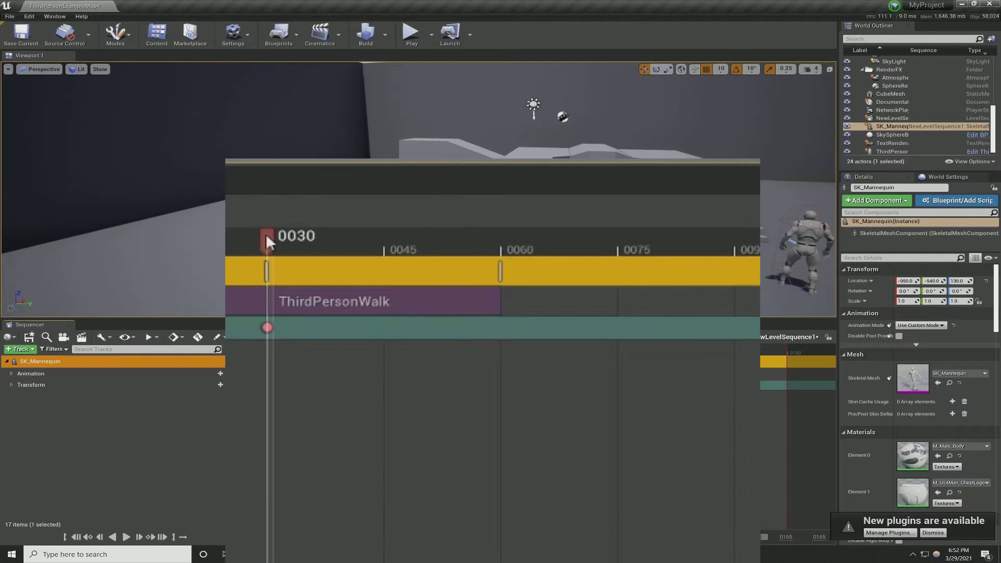
drag(266, 233, 504, 228)
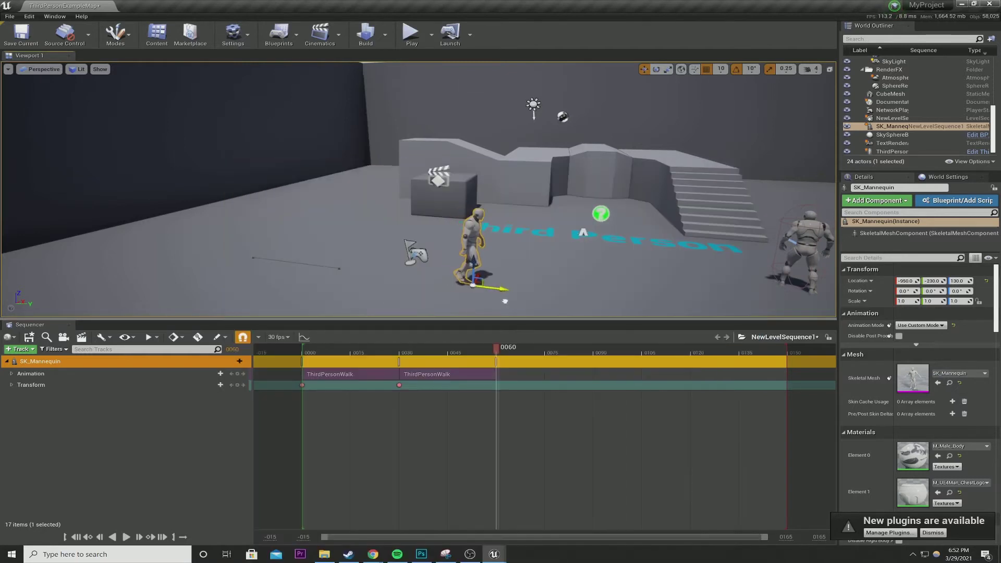
drag(505, 302, 512, 302)
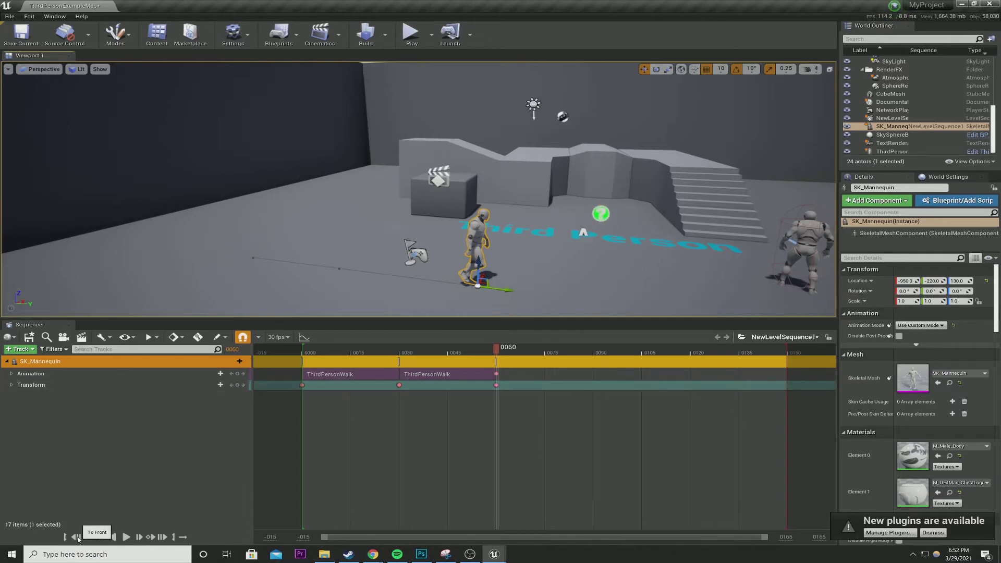
click(76, 537)
click(127, 537)
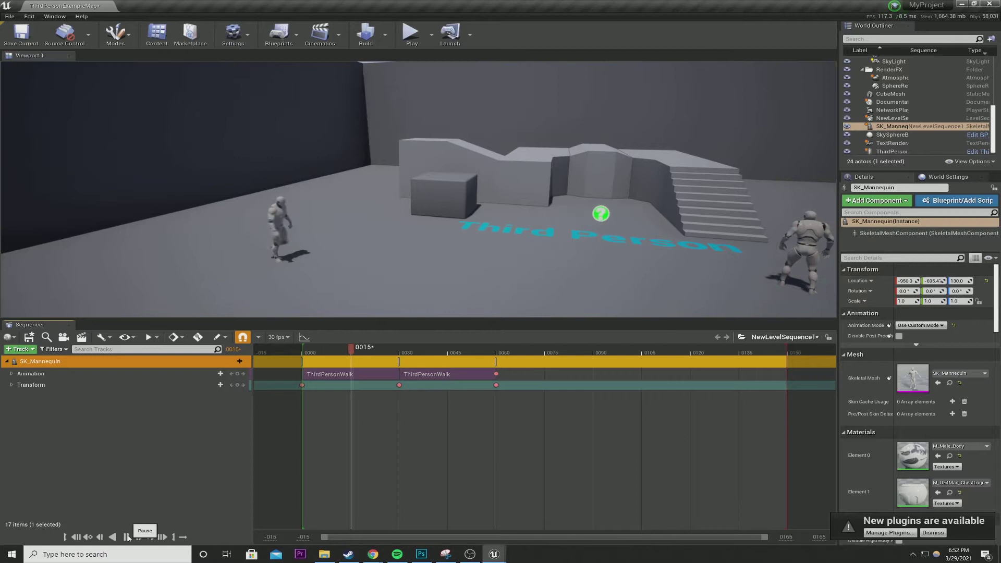
click(77, 537)
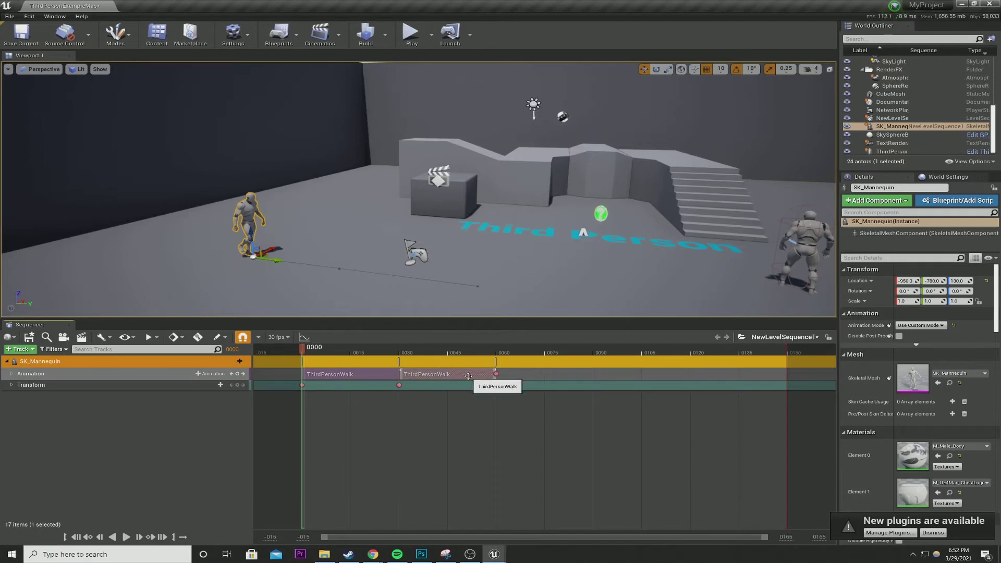
Step: Paste a third ThirdPersonWalk clip at frame 0060 and key the mannequin further forward at frame 90
key(ctrl+v)
drag(371, 396, 561, 382)
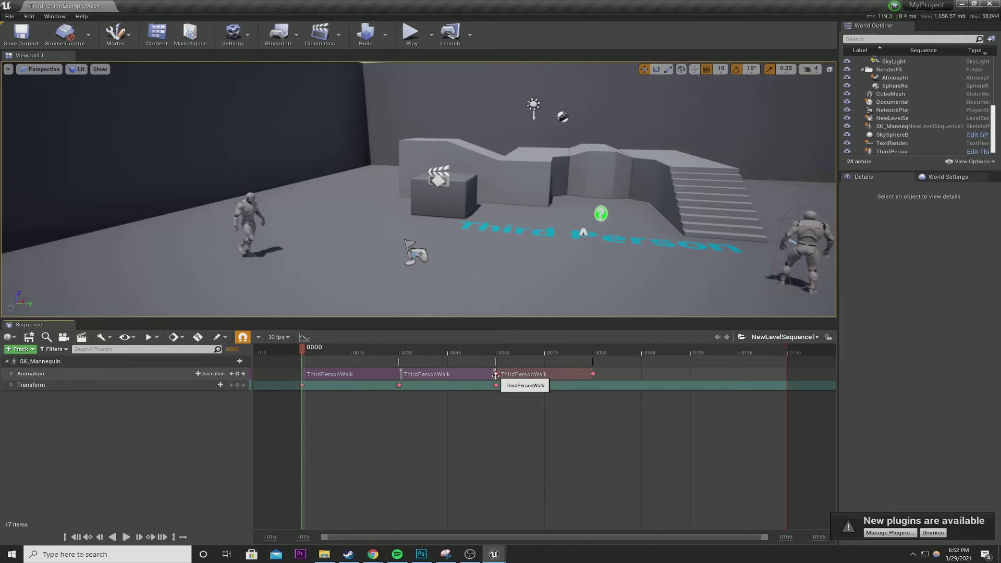
click(494, 384)
click(494, 384)
drag(496, 351, 597, 357)
drag(512, 298, 677, 289)
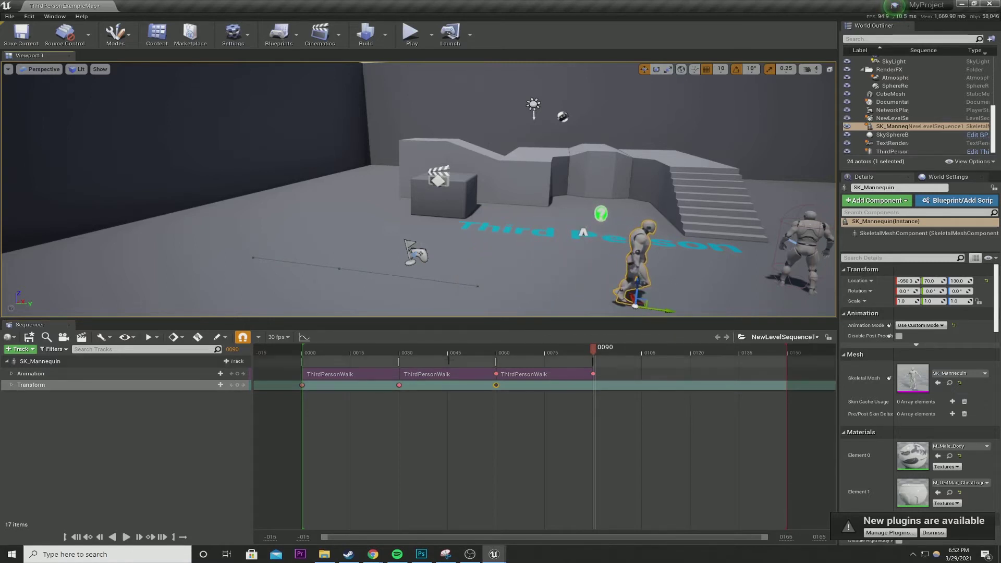
Step: Preview the walk from the start of the sequence
click(156, 386)
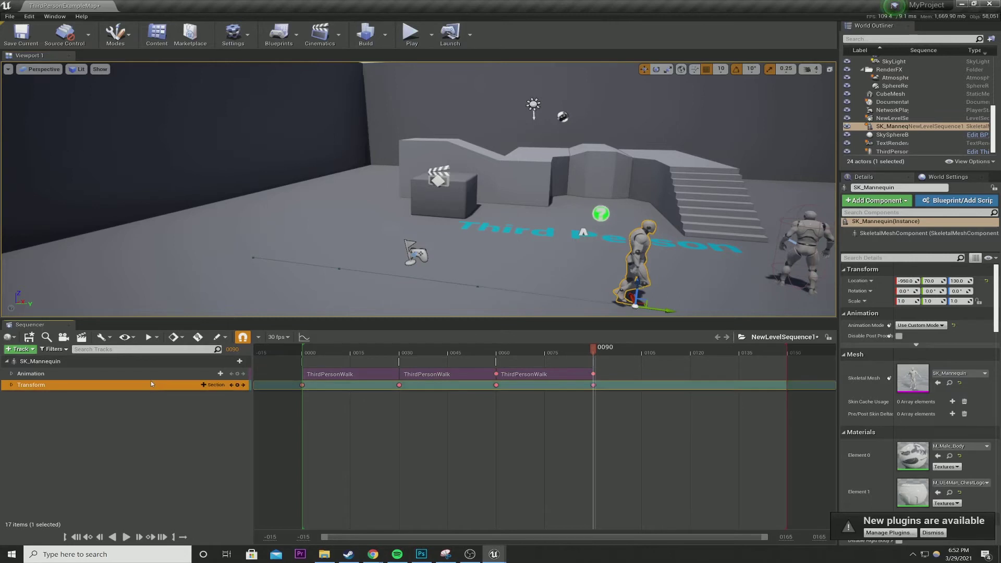
click(71, 539)
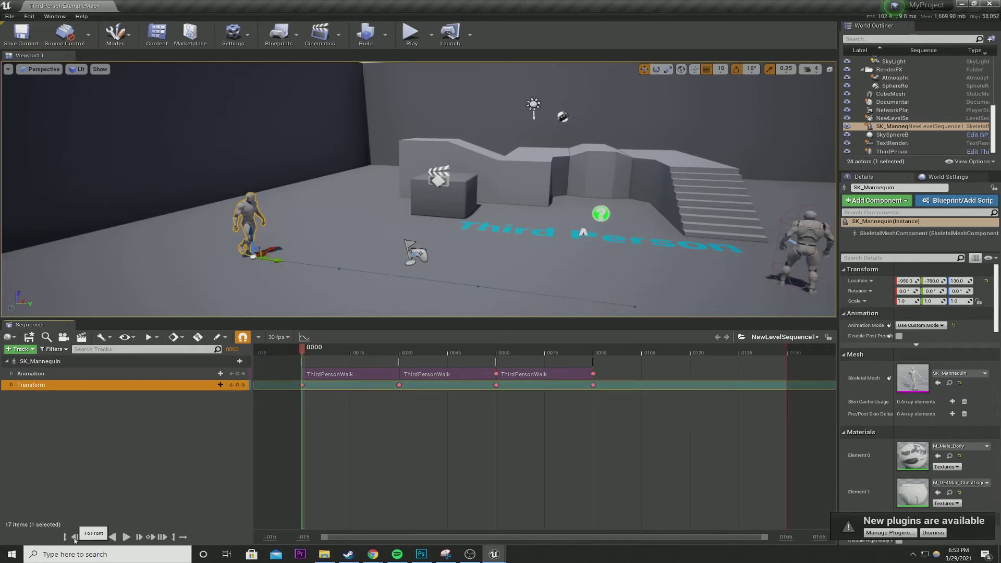
click(125, 537)
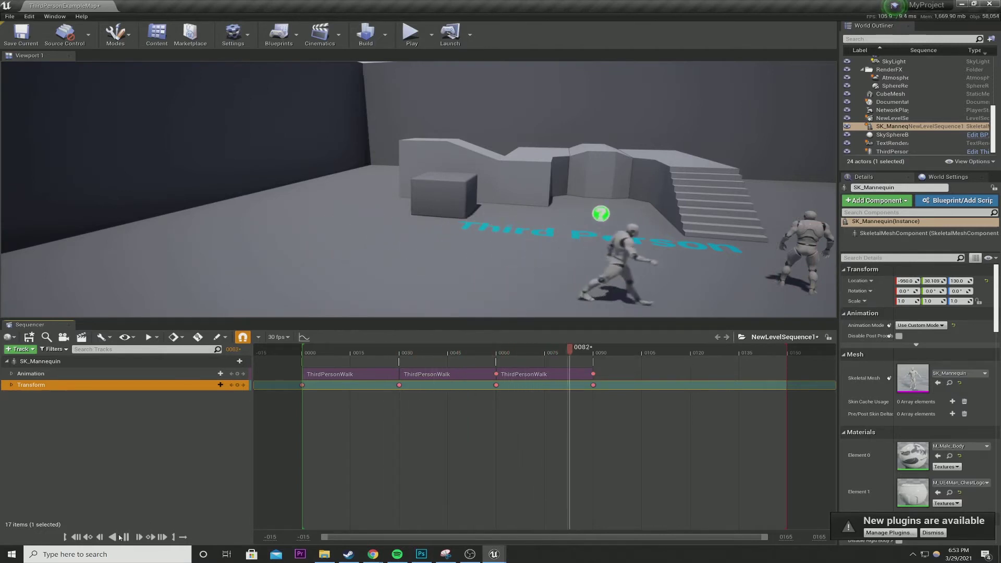
key(Up)
right_drag(525, 425, 496, 424)
Step: Add a fourth ThirdPersonWalk clip at 0090 and key the mannequin further along at frame 0119
click(520, 374)
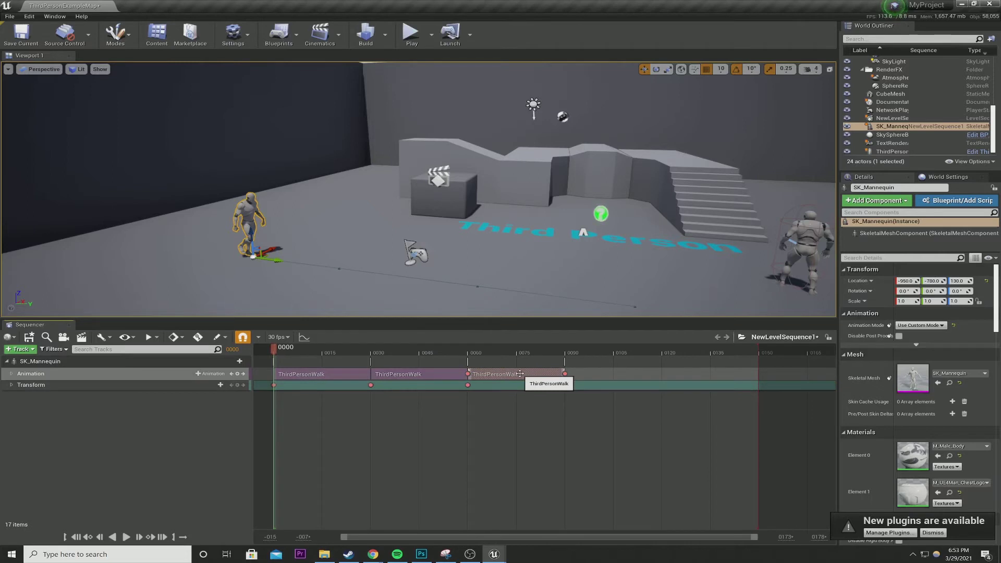
key(ctrl+c)
key(ctrl+v)
drag(340, 398, 635, 383)
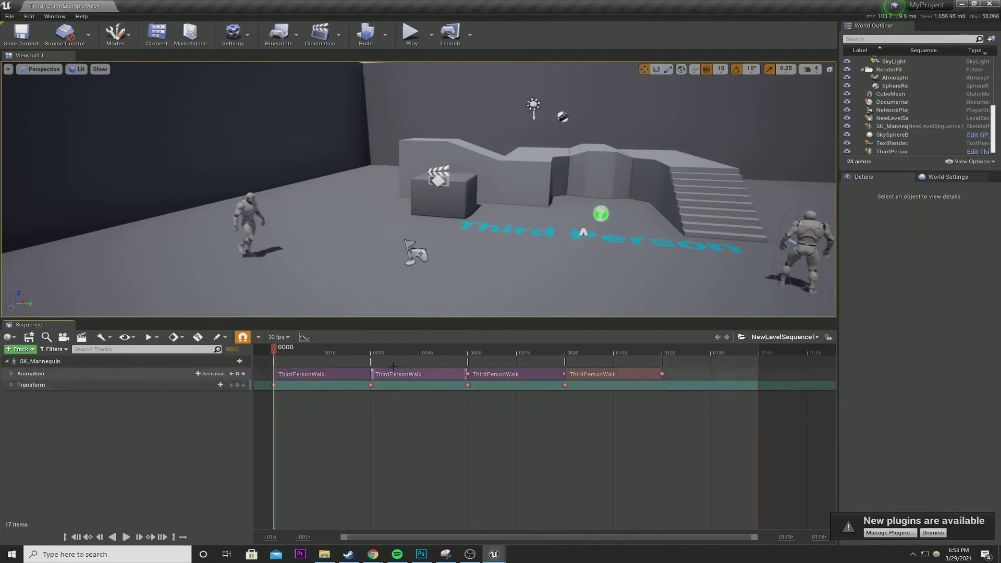
click(565, 385)
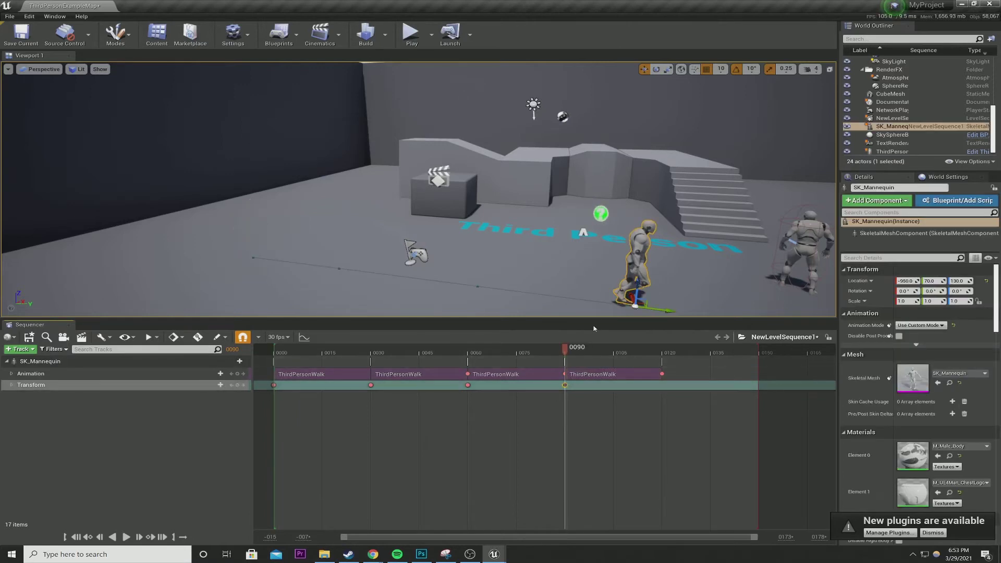
click(243, 385)
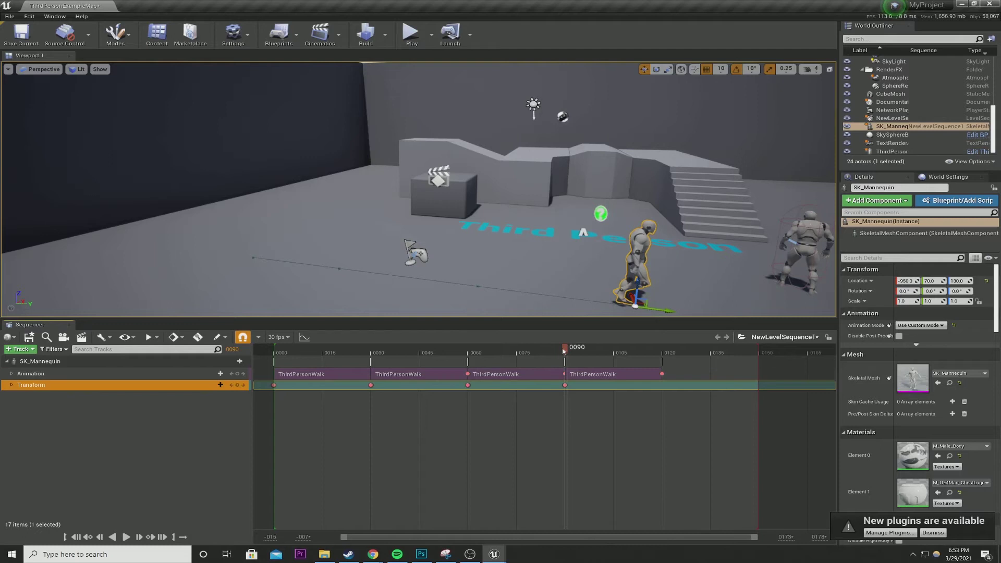
drag(564, 351, 666, 357)
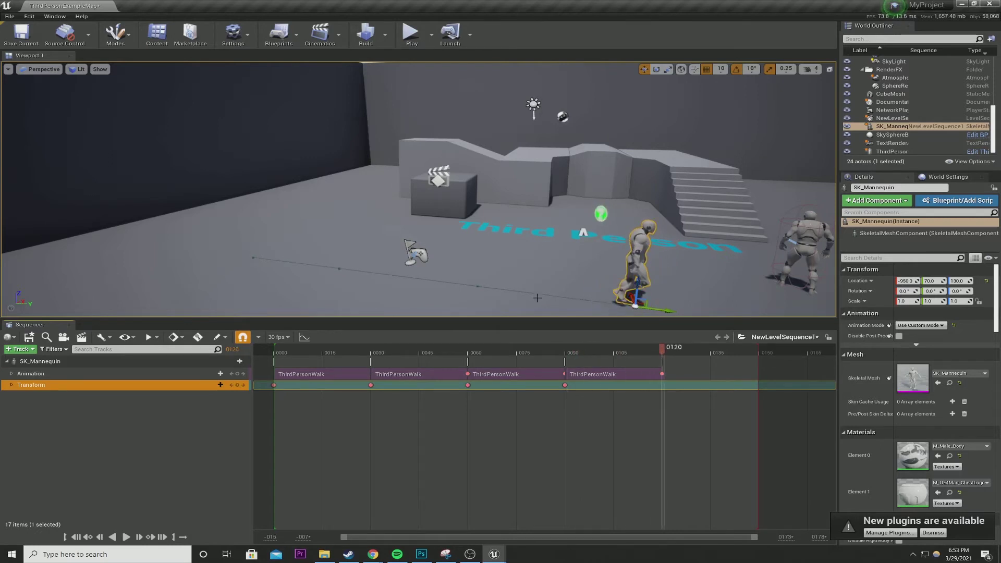
right_drag(537, 297, 537, 298)
drag(550, 267, 684, 264)
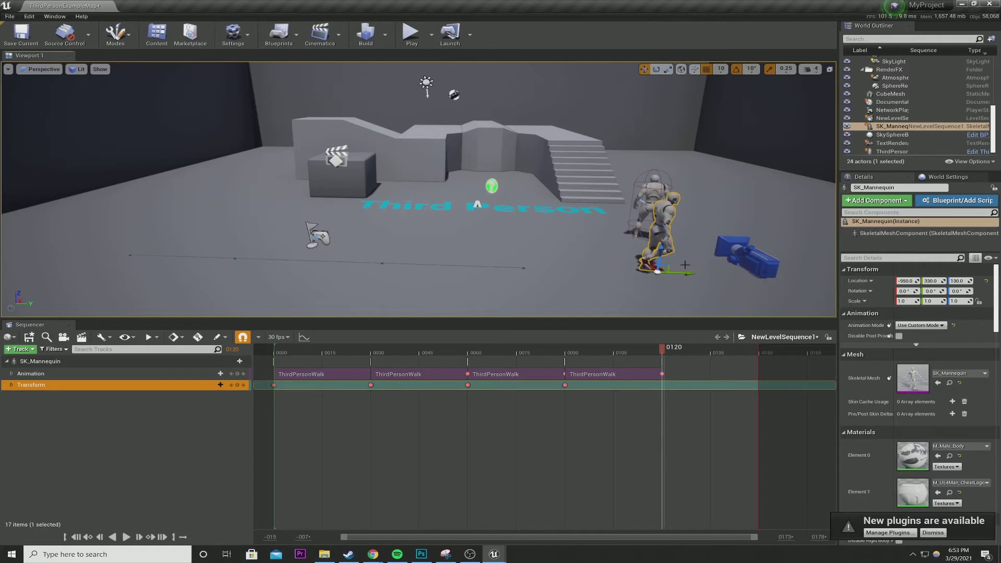
Step: Paste a fifth ThirdPersonWalk clip at 0120 onto the main Animation row
click(604, 374)
key(ctrl+c)
key(ctrl+v)
drag(688, 397, 690, 386)
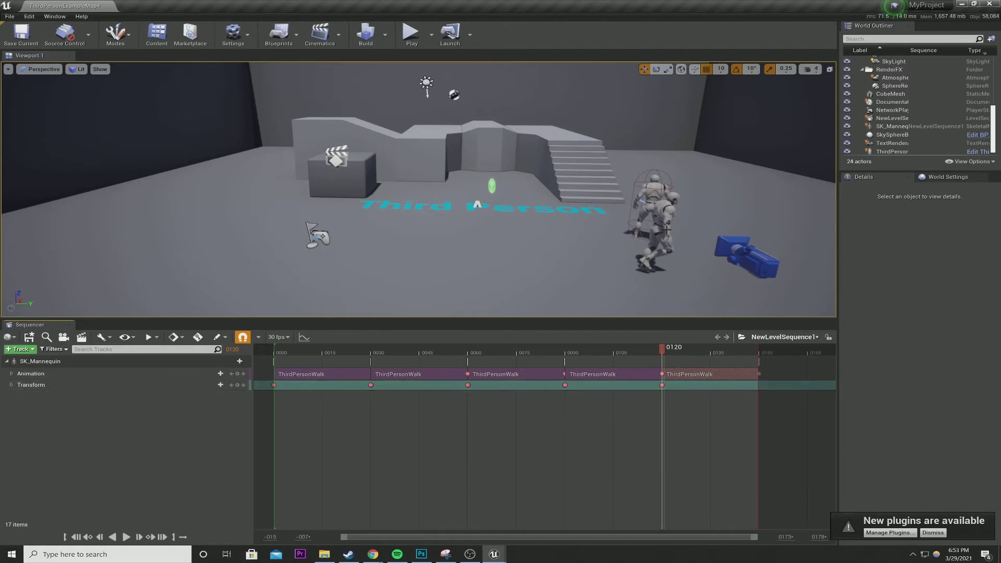
click(672, 361)
key(f)
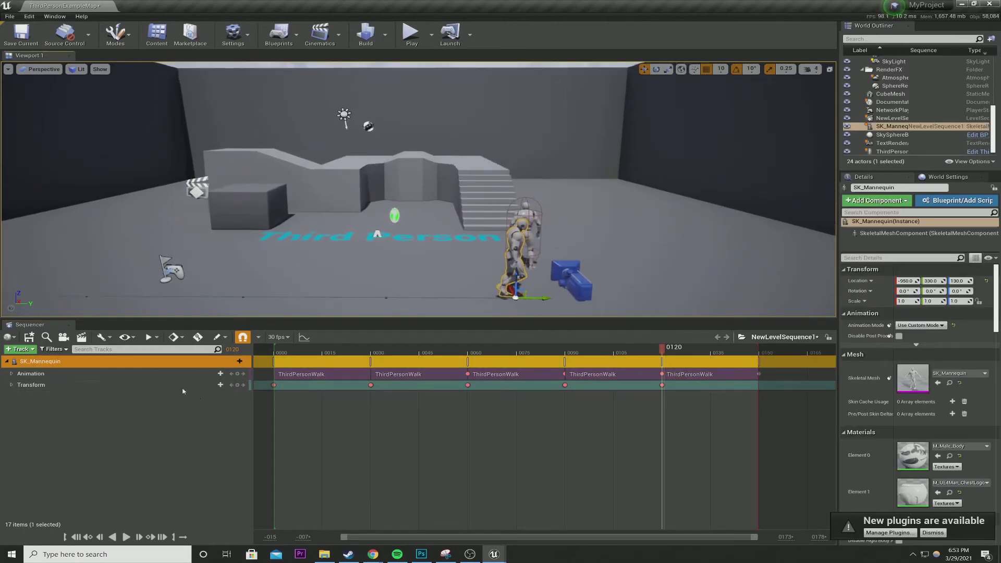
click(119, 386)
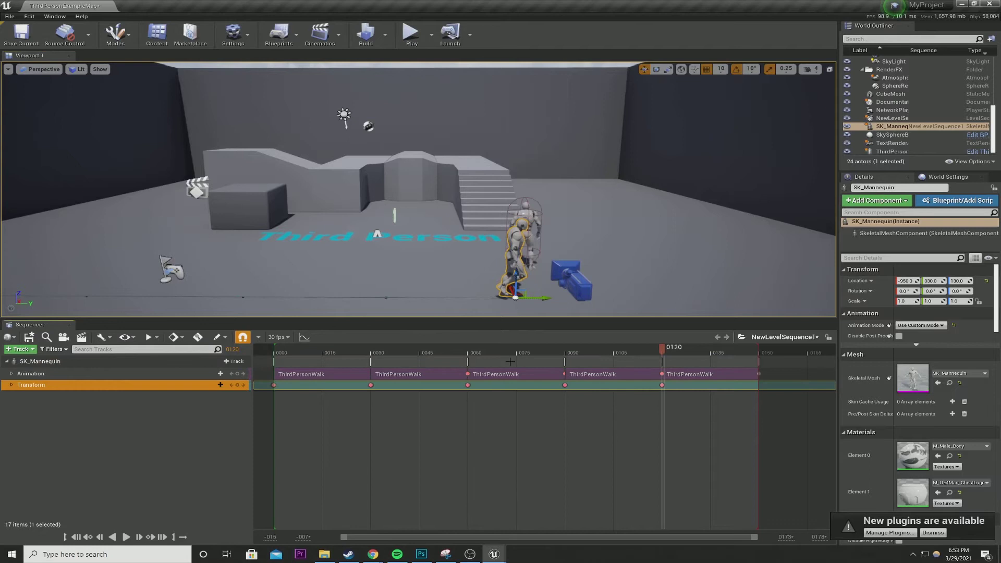
Step: Key the mannequin at Y 710 at frame 0150 and view the scene from above
drag(669, 350, 761, 351)
drag(545, 298, 772, 281)
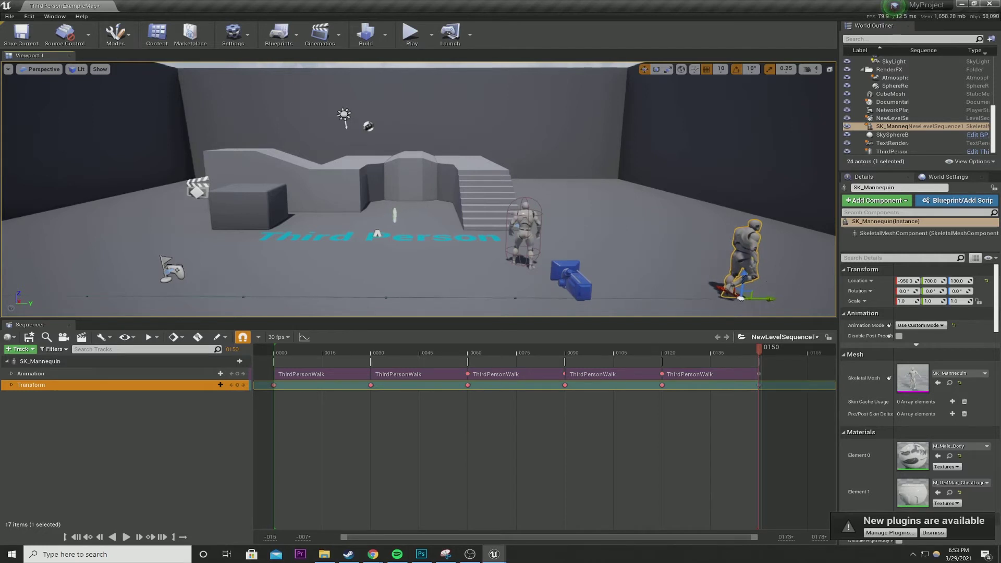
key(f)
scroll(141, 315, down, 5)
right_drag(141, 315, 490, 231)
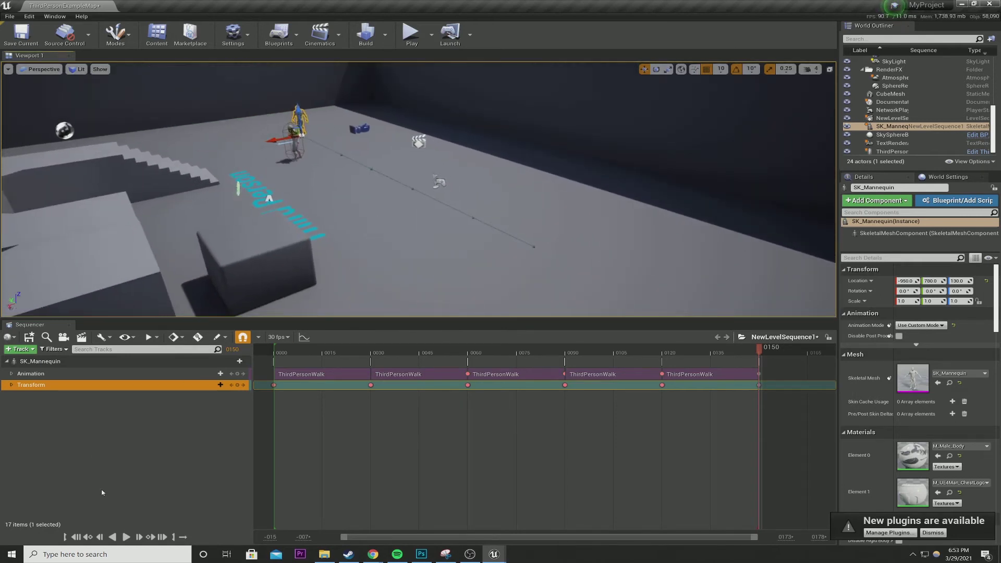
Step: Rewind NewLevelSequence1 to frame 0000 and play the mannequin's five-clip walk
click(76, 537)
click(125, 537)
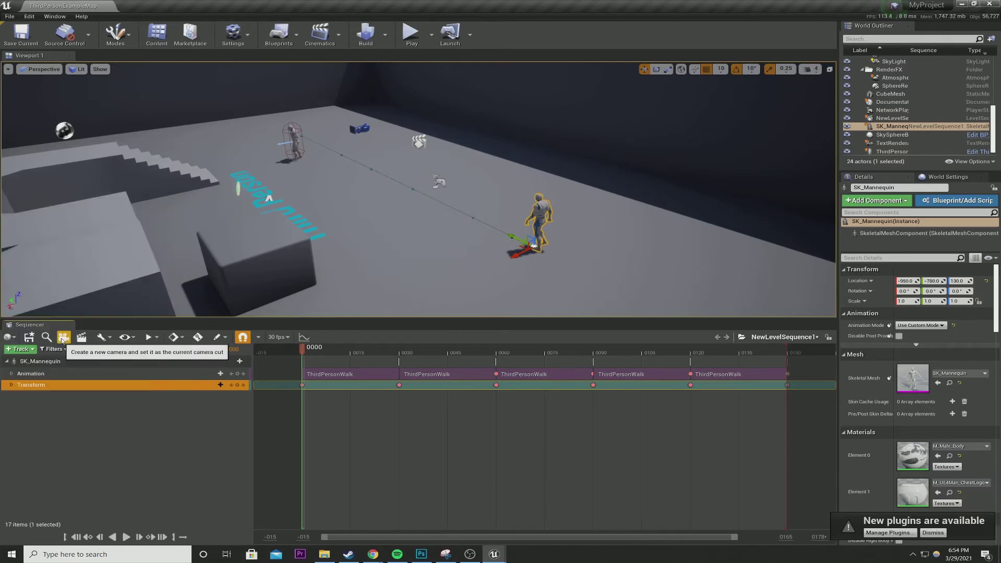
Step: Add a Cine Camera with a camera cut, lower its focal length to about 18.2, and save NewLevelSequence1
click(62, 338)
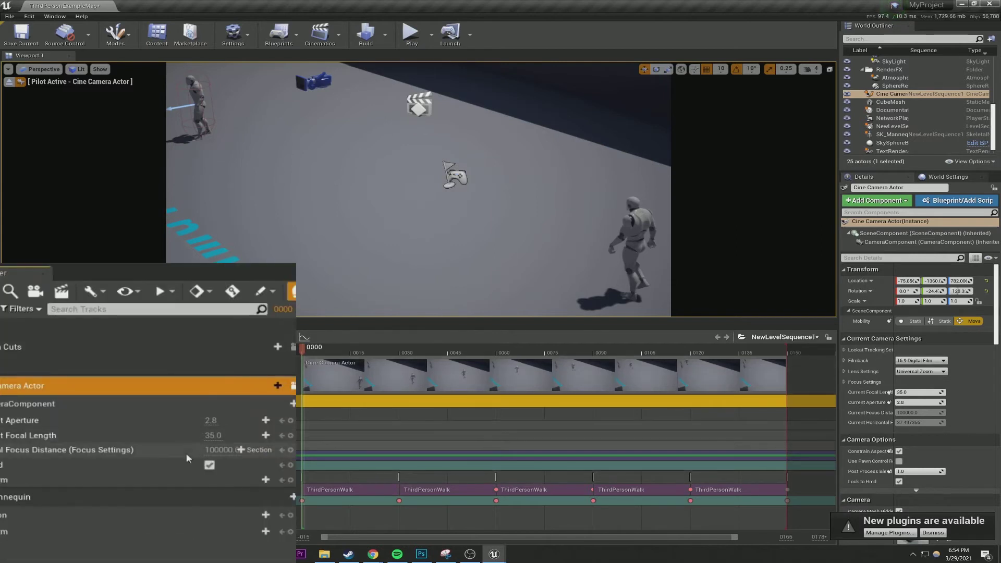
drag(214, 436, 203, 435)
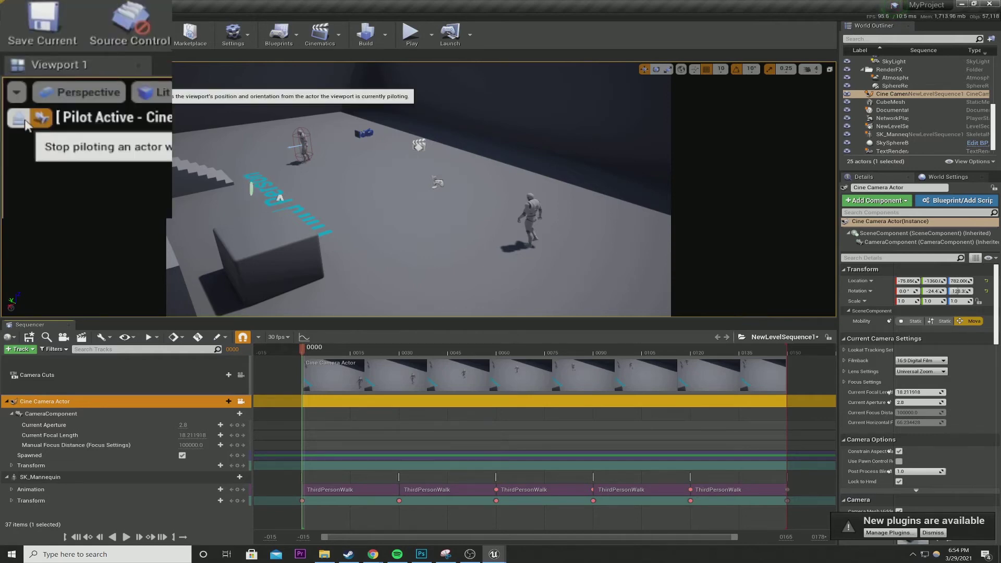
click(20, 118)
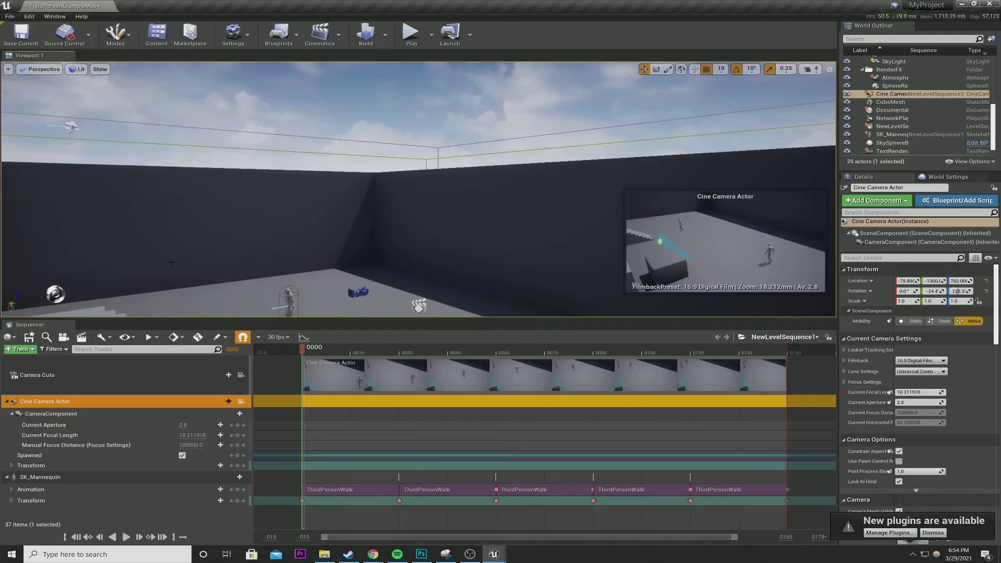
click(28, 338)
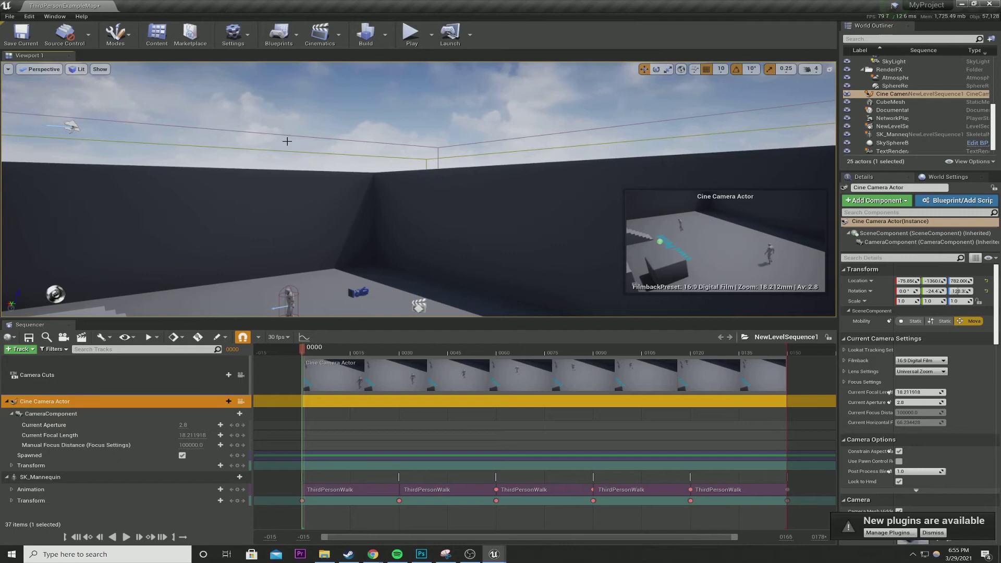
Step: Open the Level Blueprint and add a reference to the selected NewLevelSequence1 actor
click(287, 44)
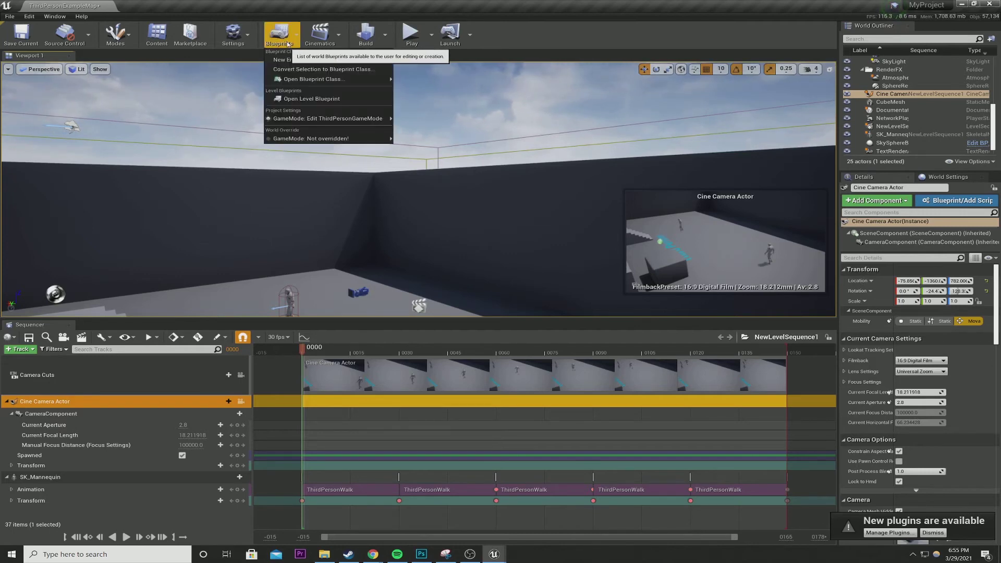
click(311, 98)
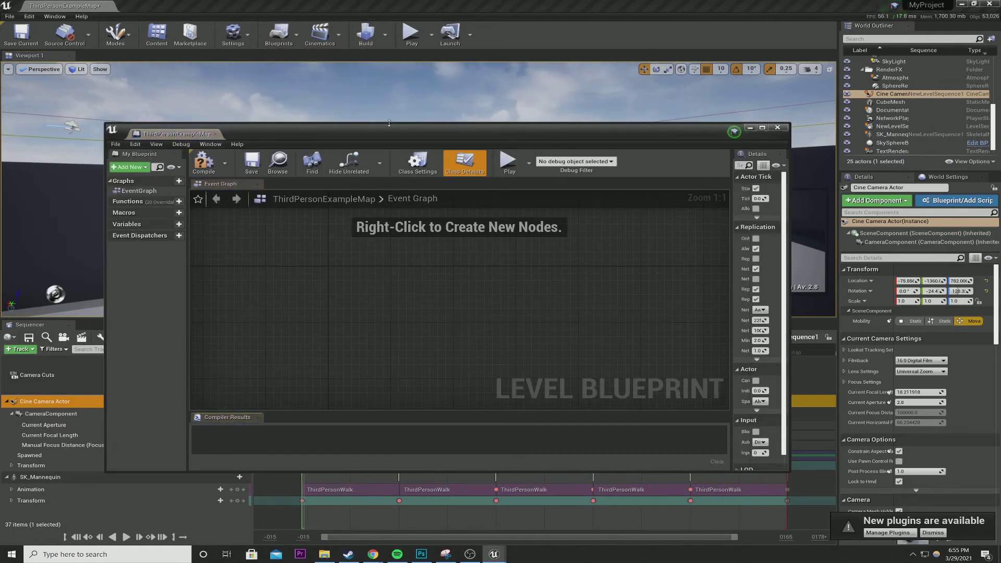
drag(720, 130, 801, 221)
click(418, 306)
right_click(450, 404)
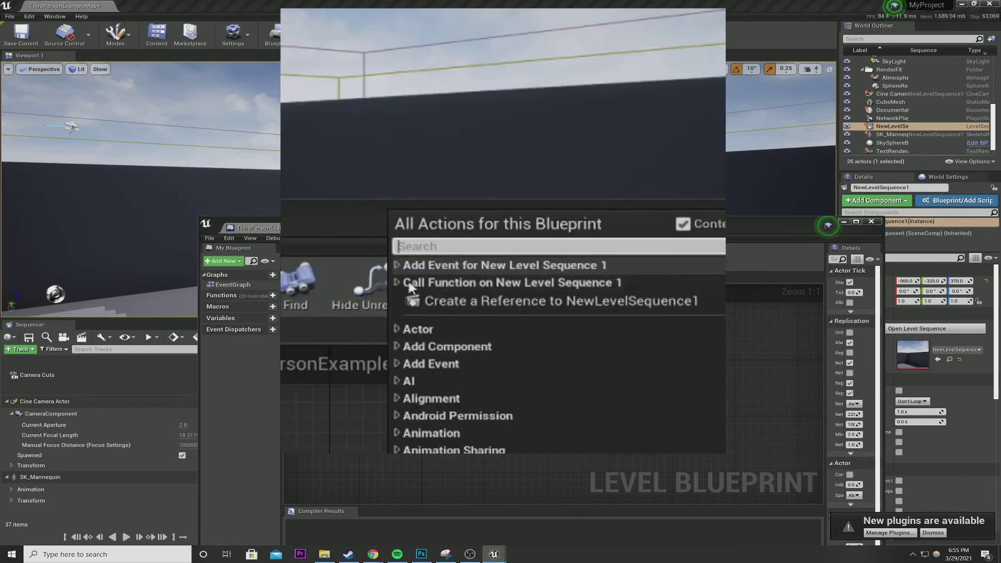
click(442, 297)
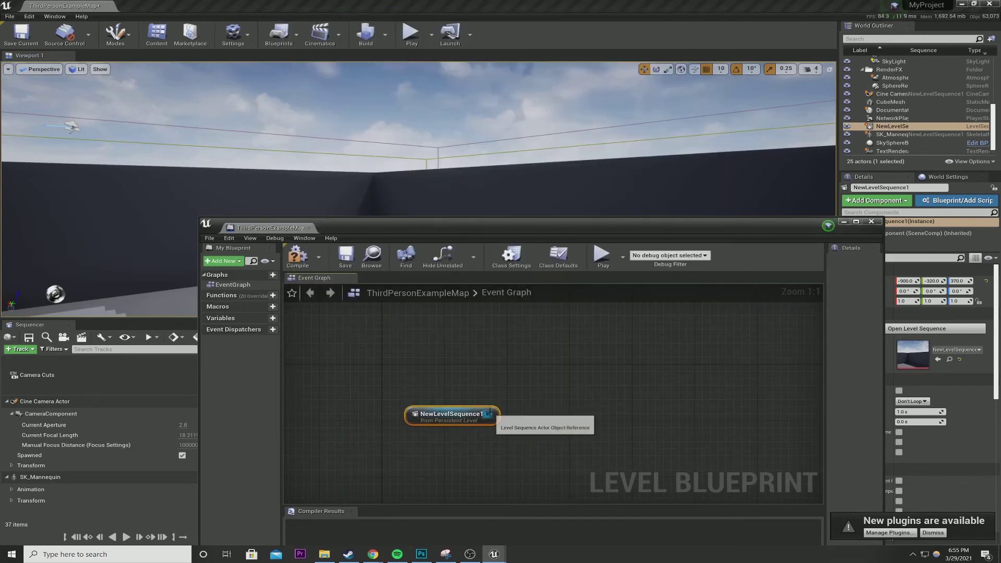
Step: Add a Play node driven by the NewLevelSequence1 sequence player
drag(489, 414, 553, 352)
text(play)
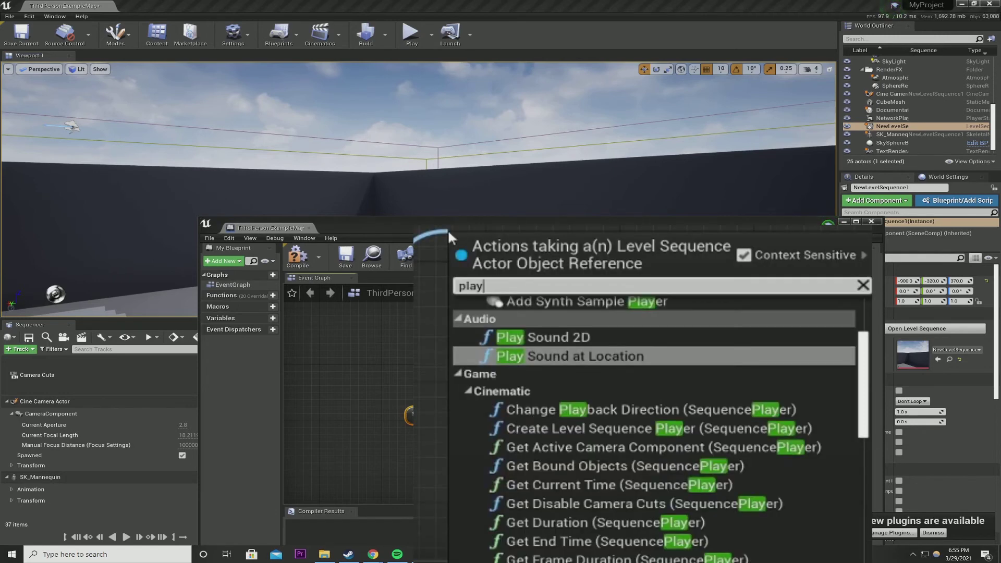
scroll(652, 406, down, 10)
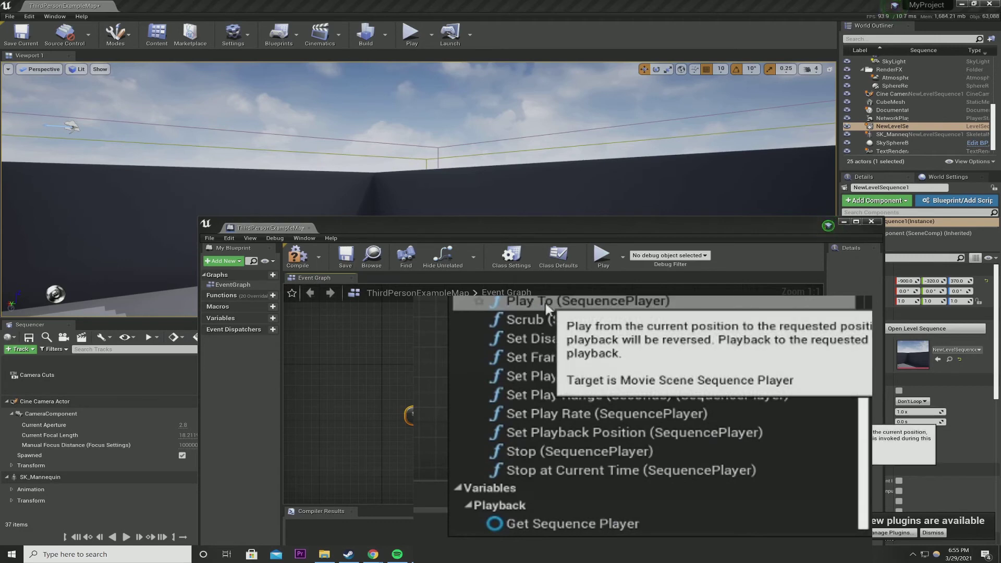
click(658, 303)
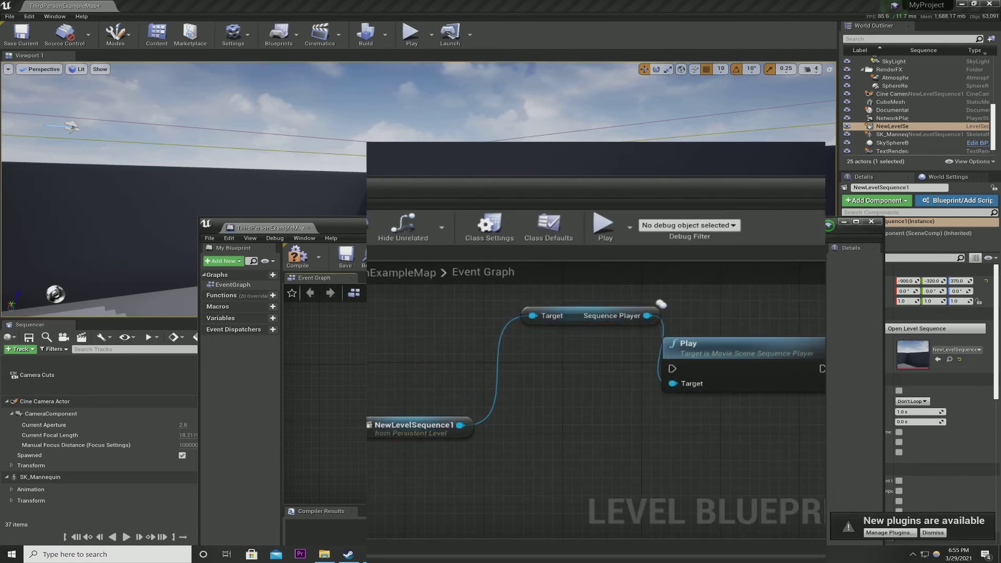
Step: Add Event BeginPlay and a Delay node, wiring BeginPlay to Delay and Delay's Completed to Play
right_click(365, 345)
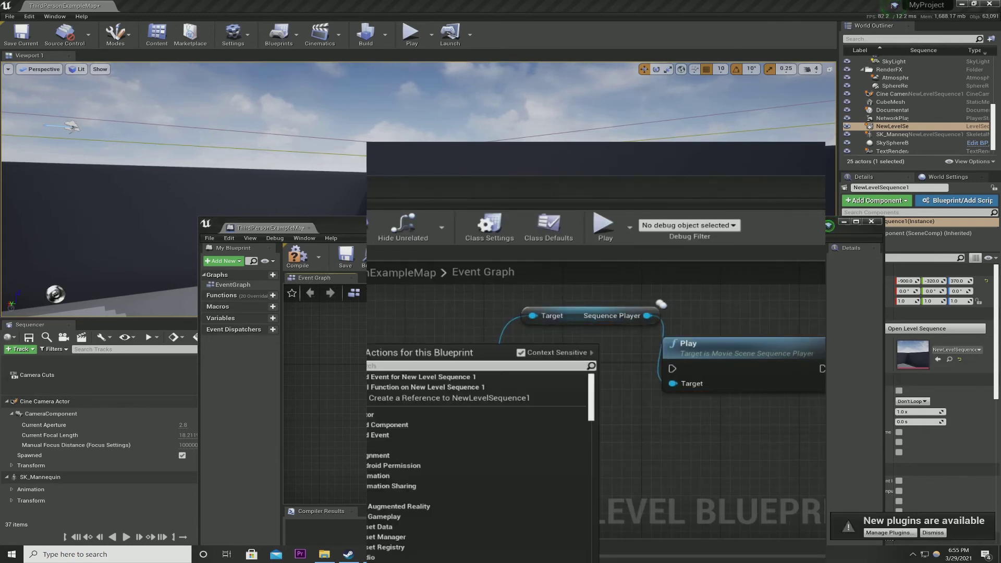
text(on)
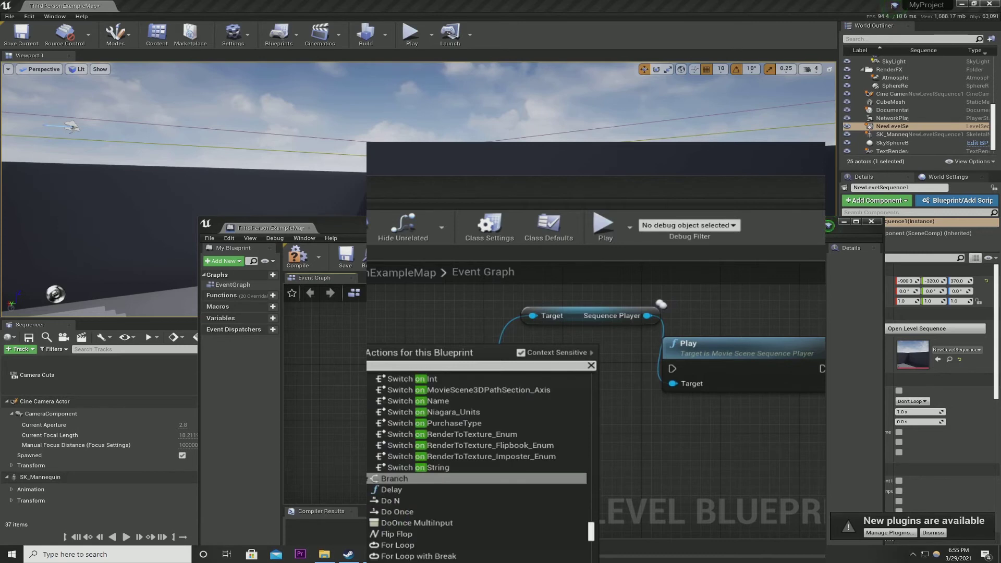
text( beg)
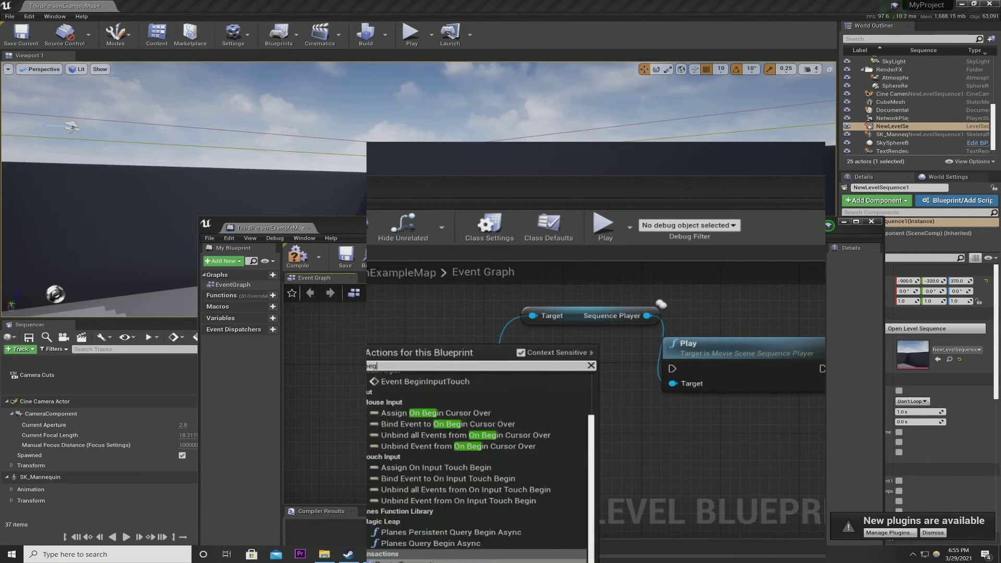
key(BackSpace)
key(BackSpace)
key(BackSpace)
key(BackSpace)
key(BackSpace)
key(BackSpace)
text(beg)
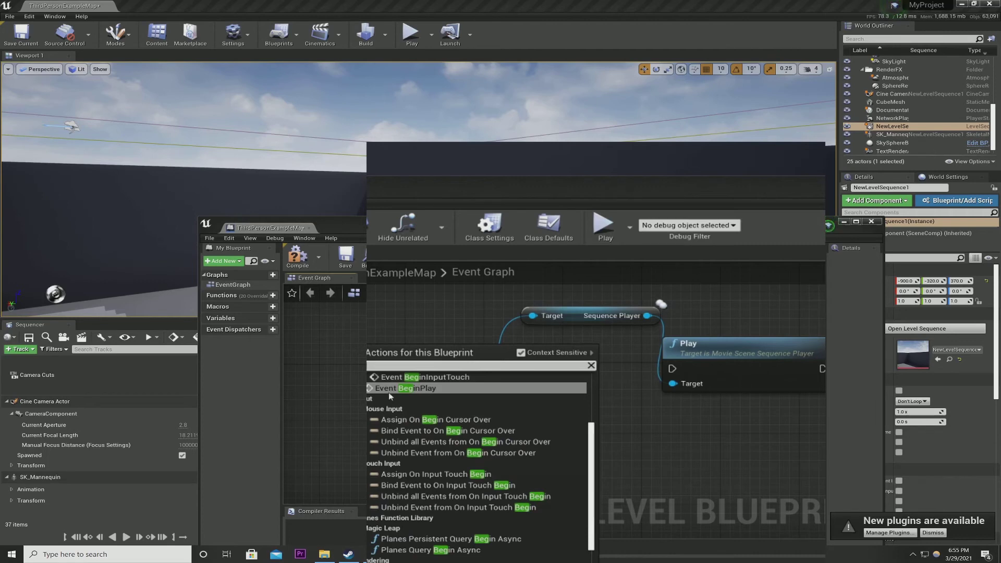
click(390, 390)
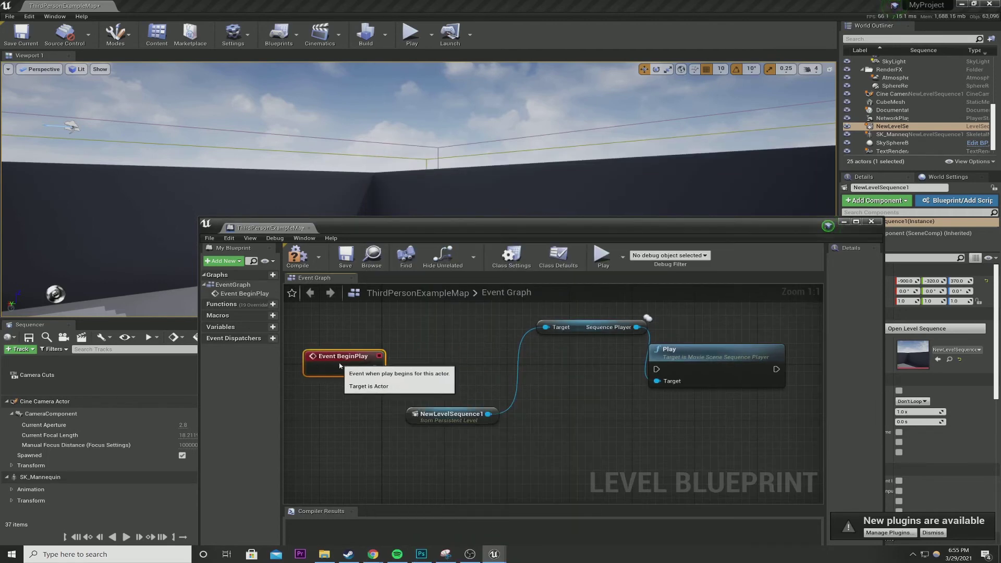
click(432, 367)
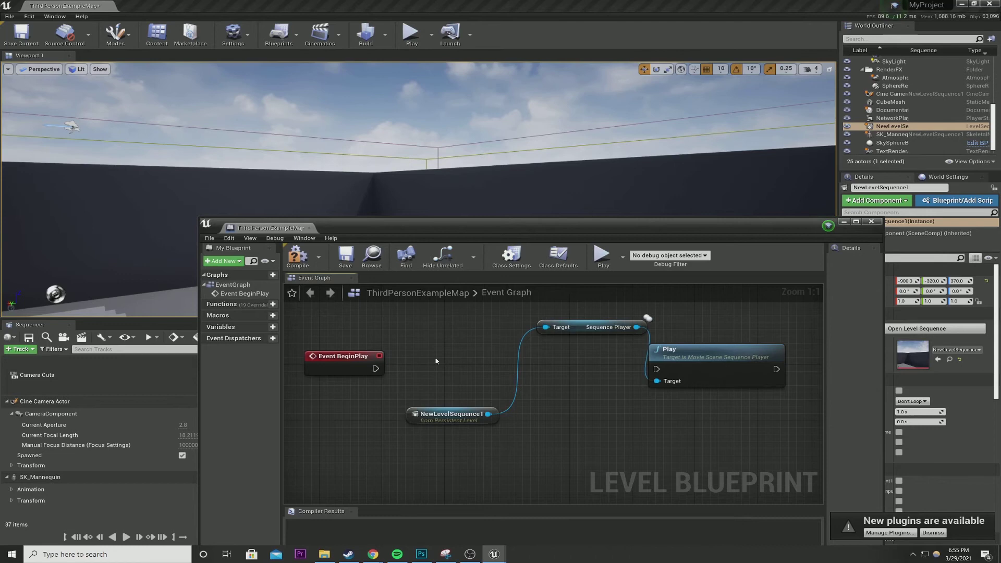
click(433, 361)
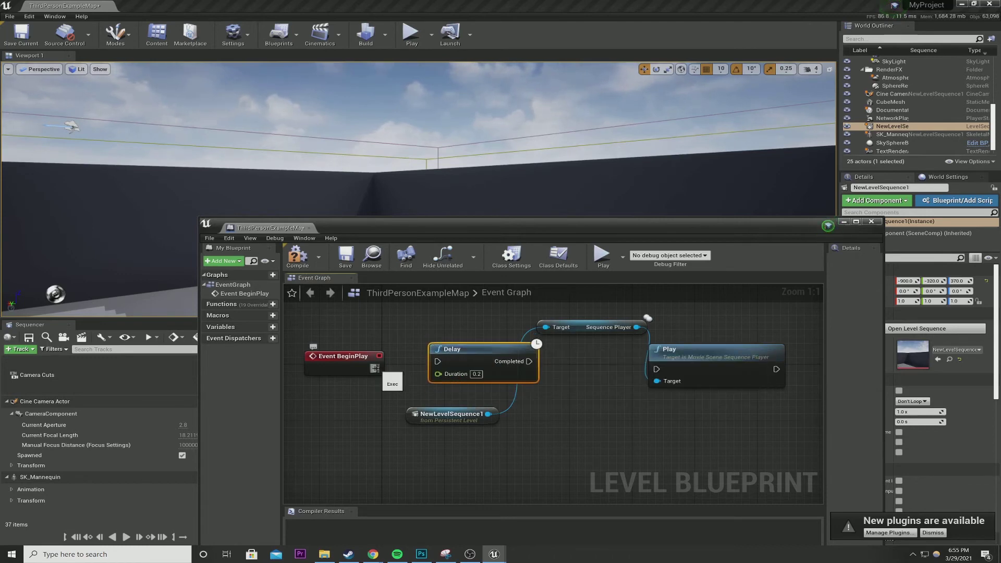
drag(374, 368, 438, 361)
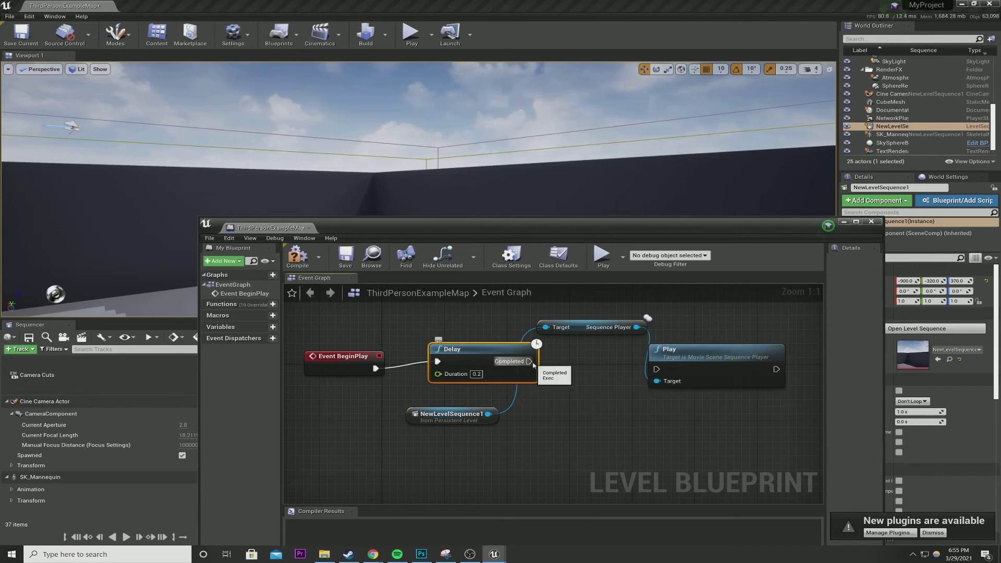
drag(533, 364, 657, 369)
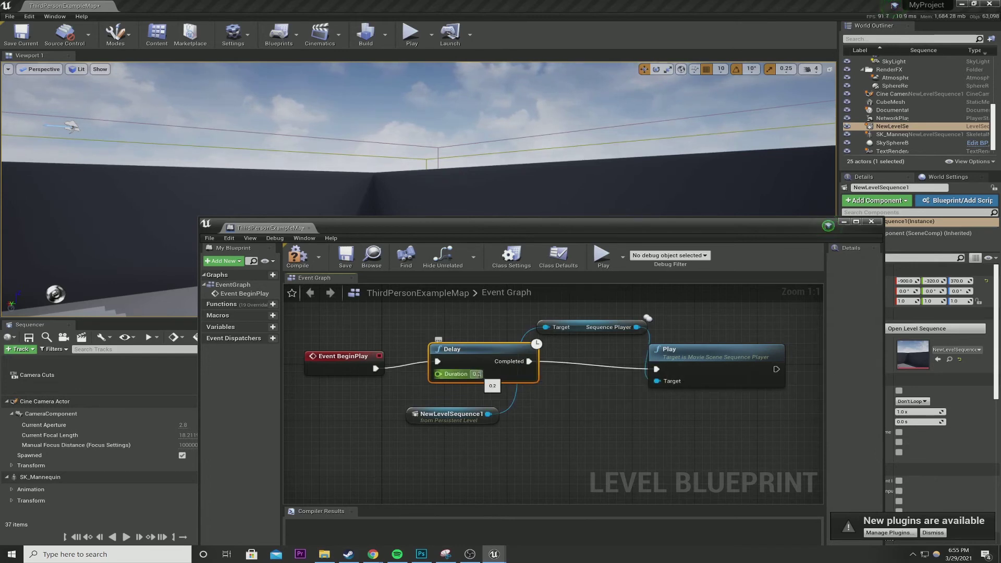
Step: Set the Delay duration to 3.0 seconds, then compile, save and close the Level Blueprint
click(476, 374)
text(3.0)
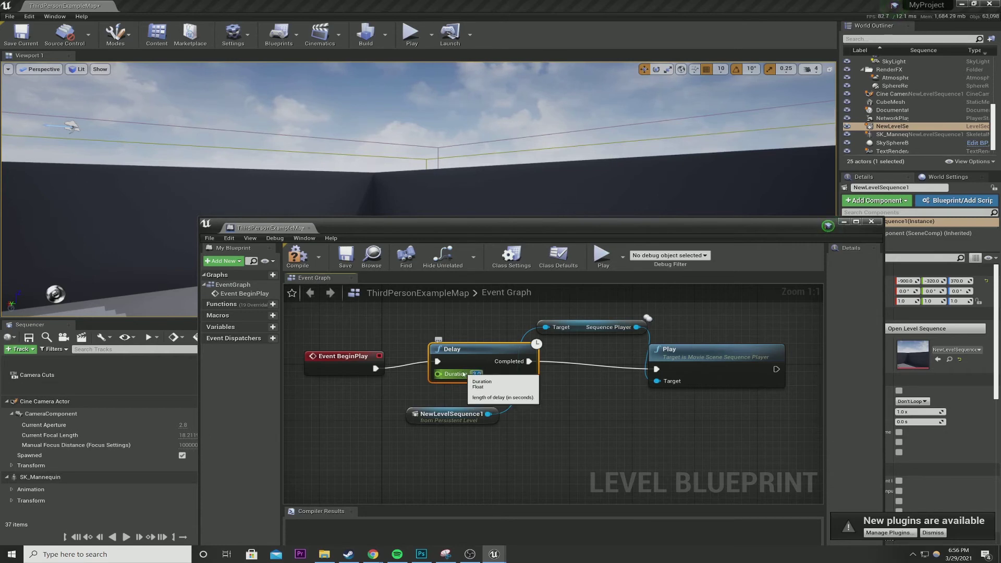
click(298, 255)
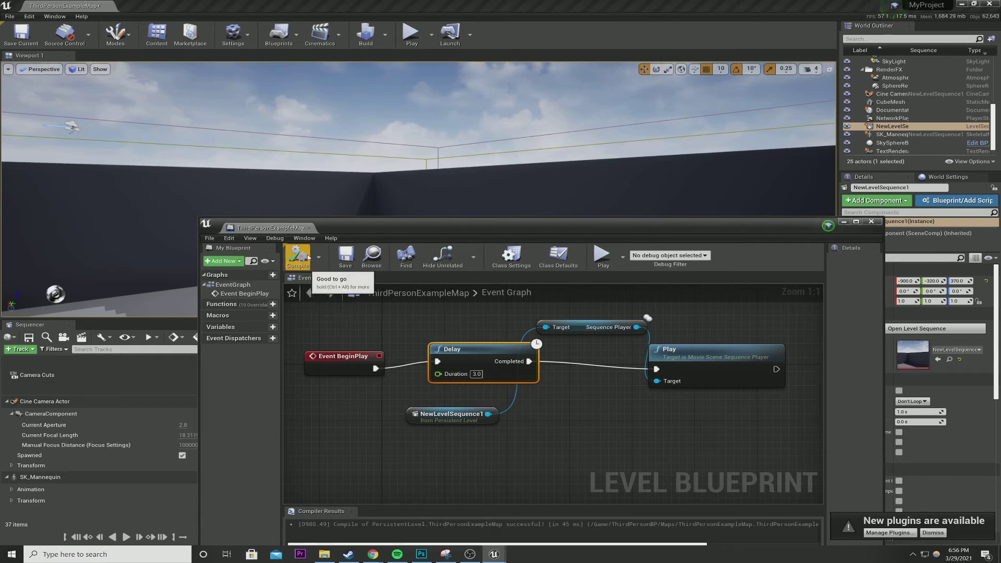
click(345, 260)
click(845, 222)
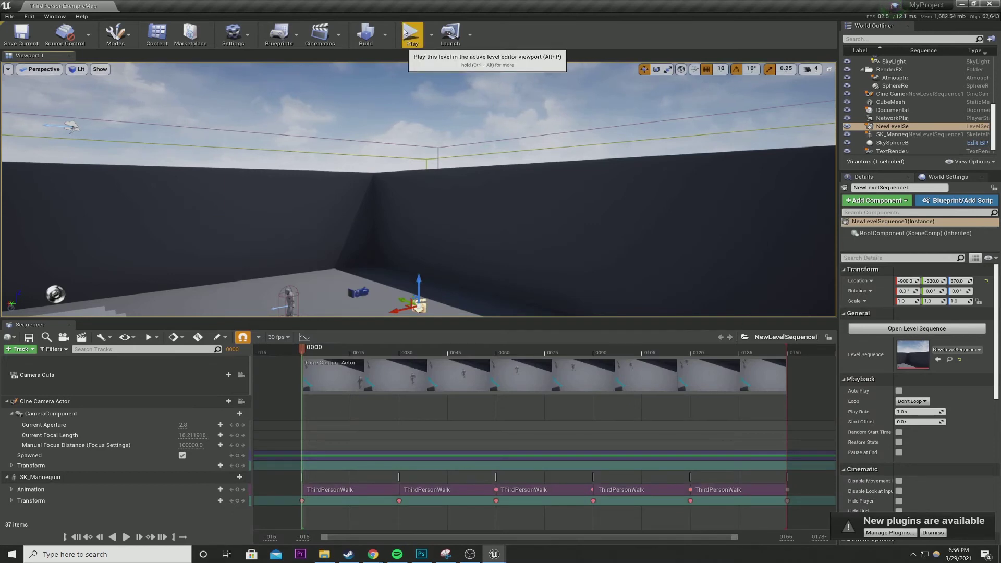
Step: Test-play the level to watch the mannequin walk, stop it, then open the Blueprints list
click(411, 34)
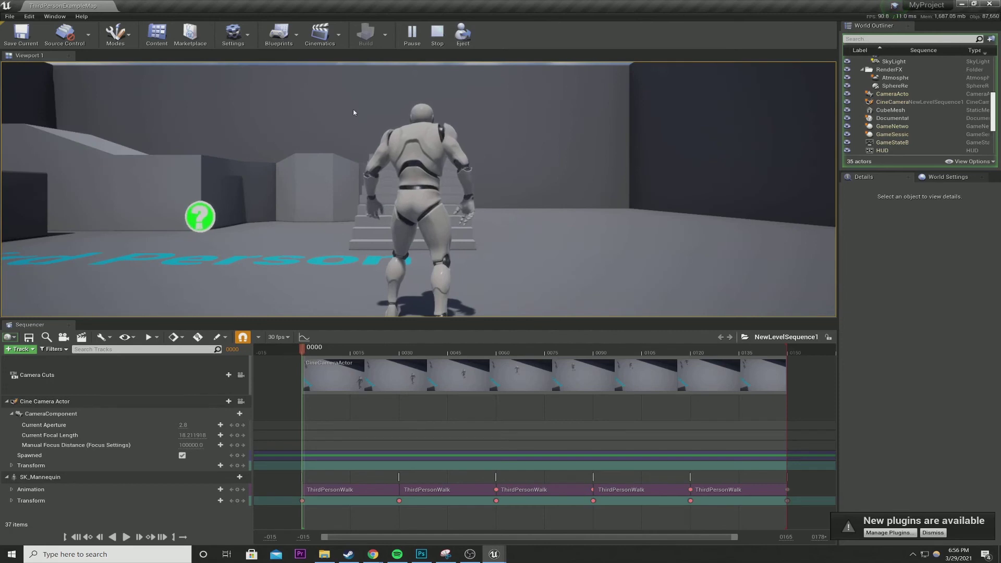
click(435, 36)
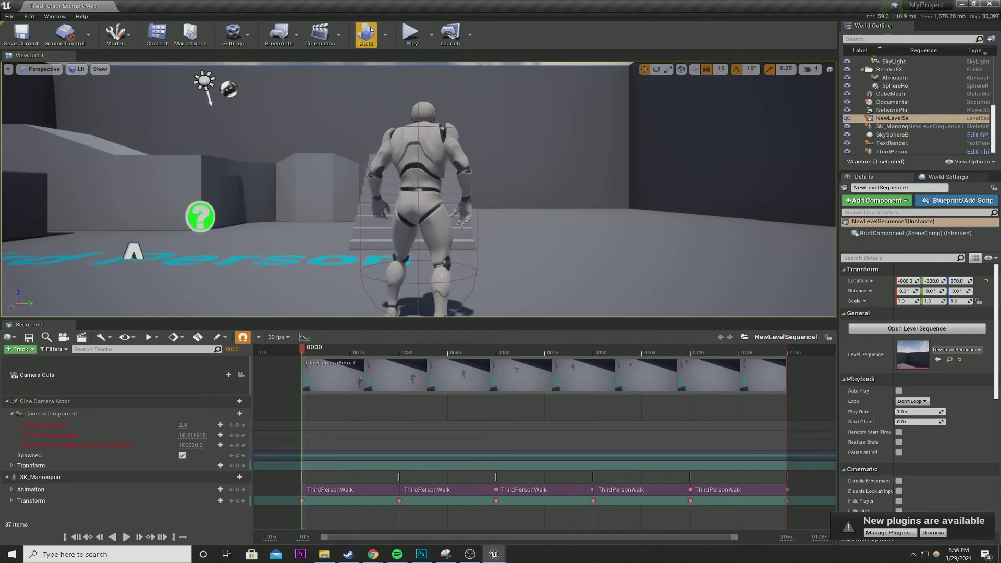
click(320, 34)
click(282, 32)
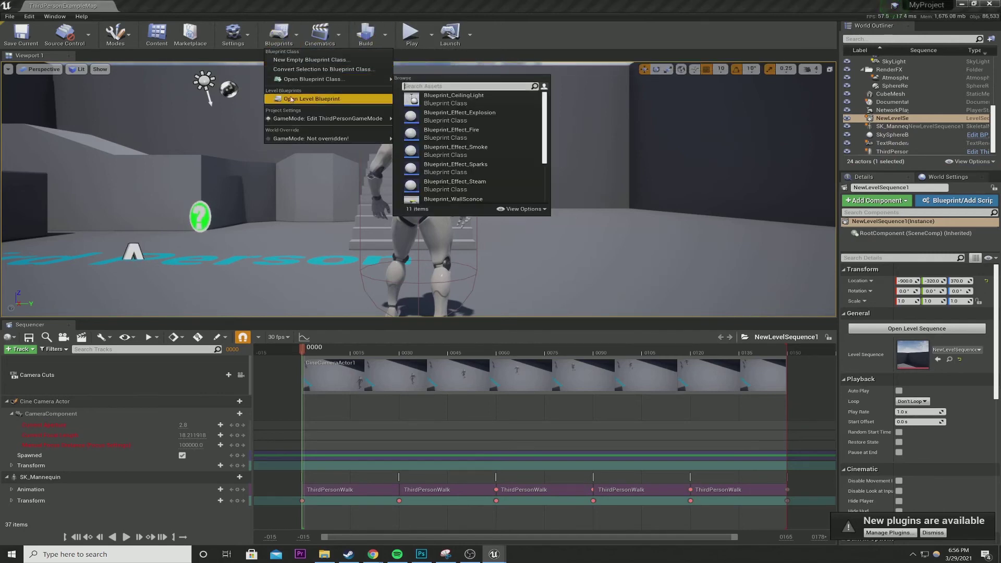
click(291, 99)
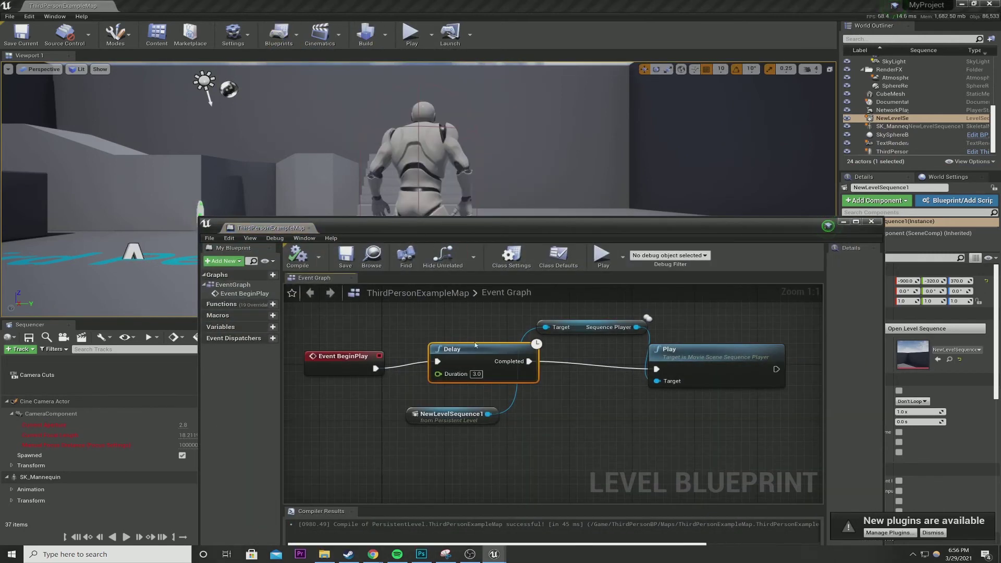
drag(475, 350, 468, 357)
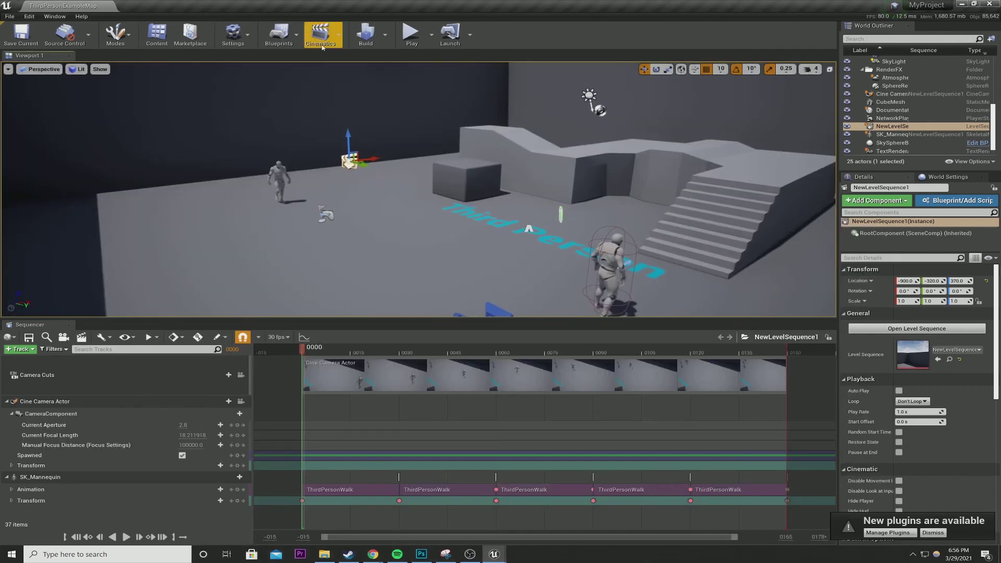
click(156, 34)
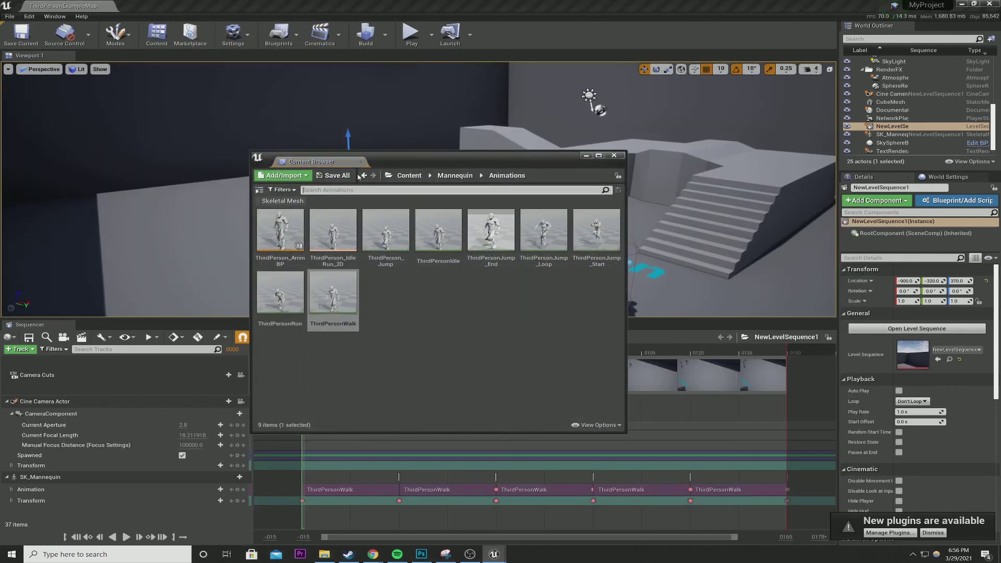
click(407, 177)
click(272, 201)
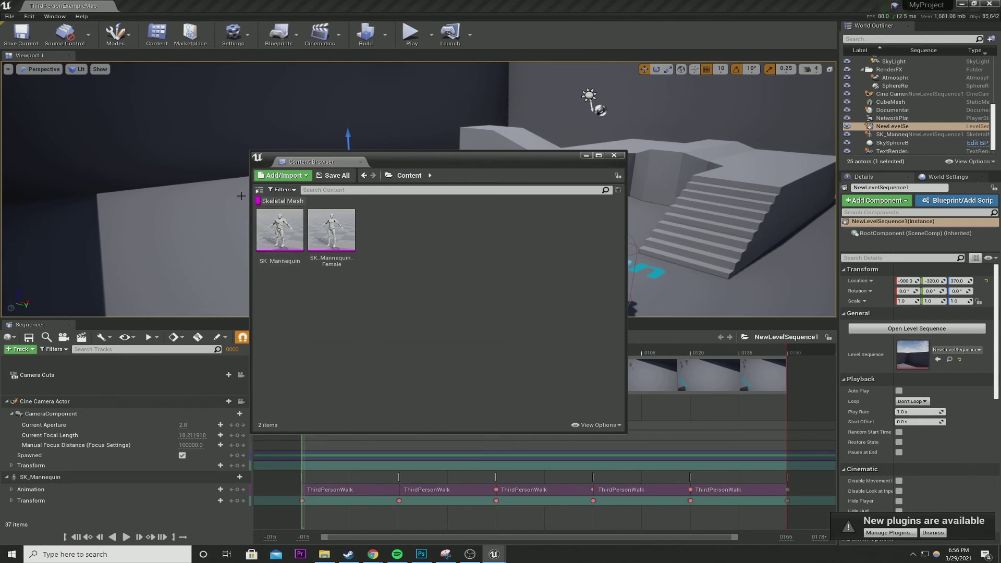
click(613, 155)
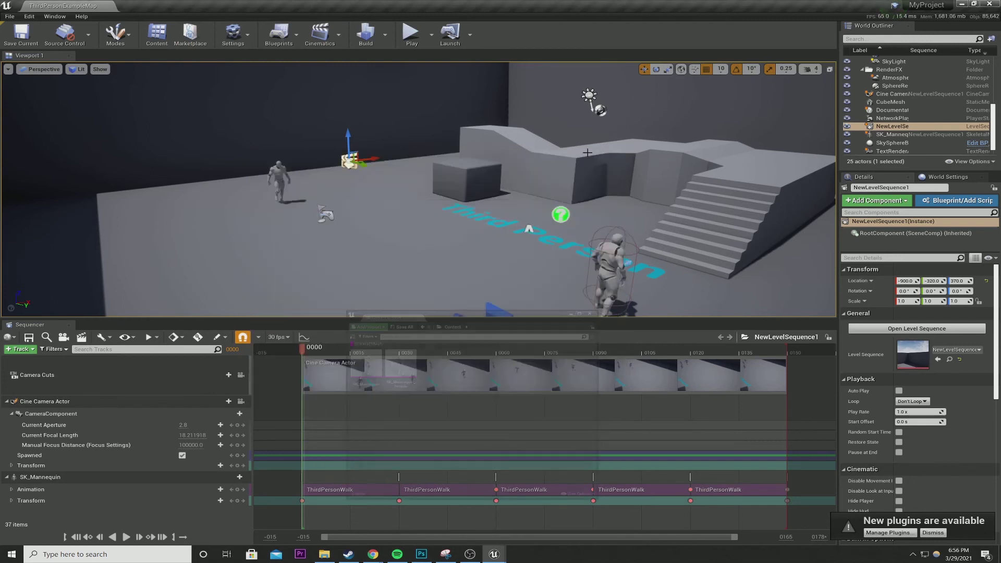
click(339, 37)
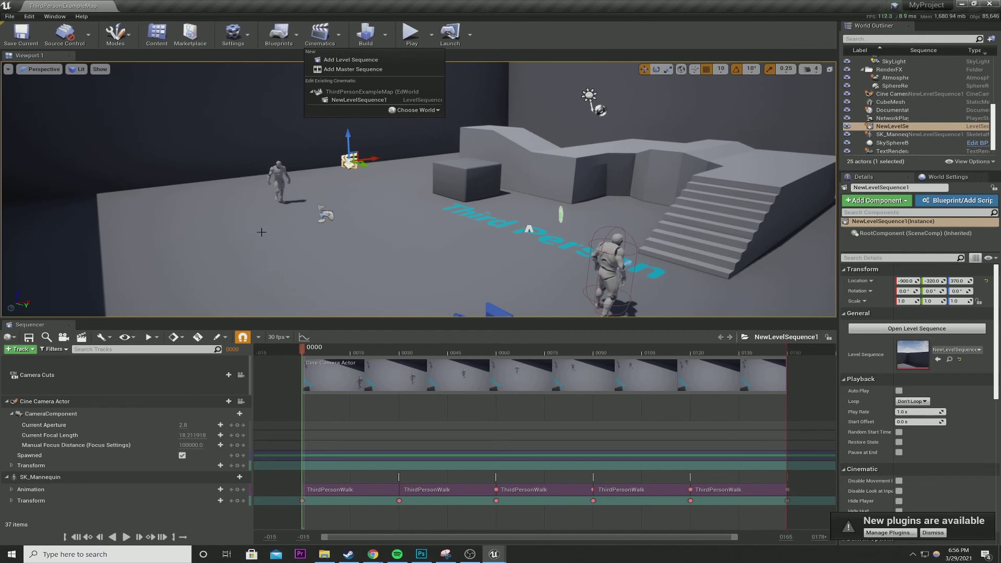
right_drag(365, 208, 324, 209)
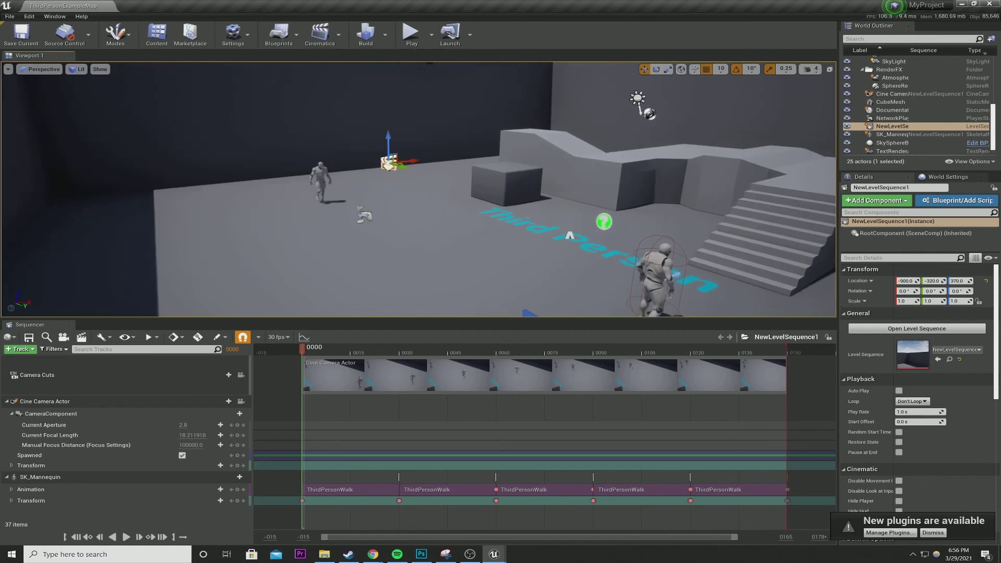
click(319, 175)
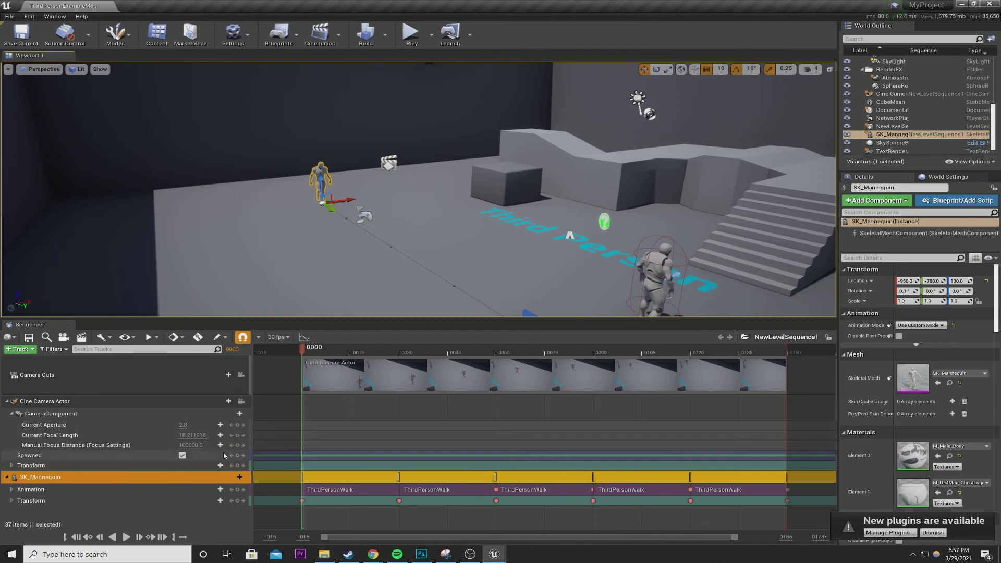
click(44, 486)
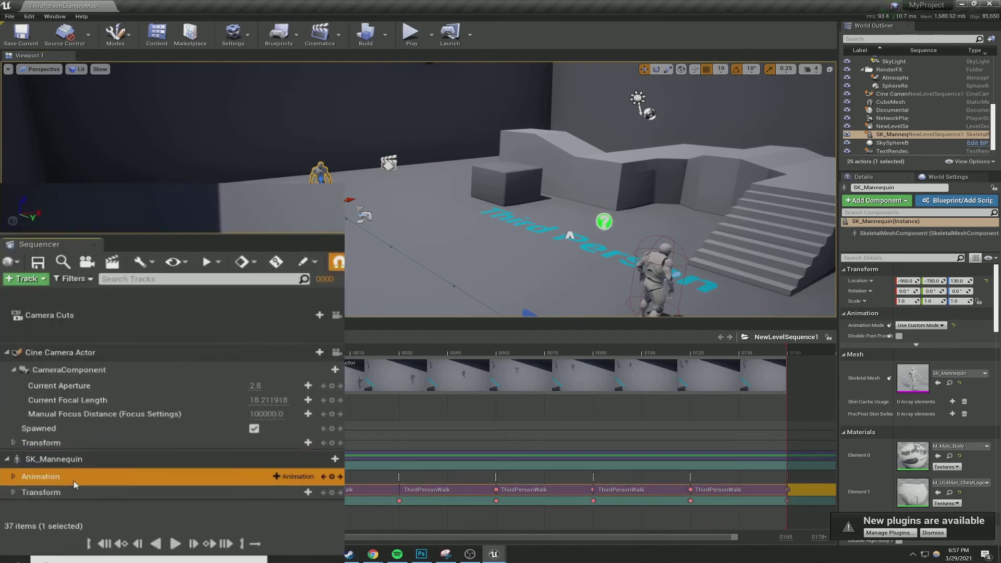
click(64, 494)
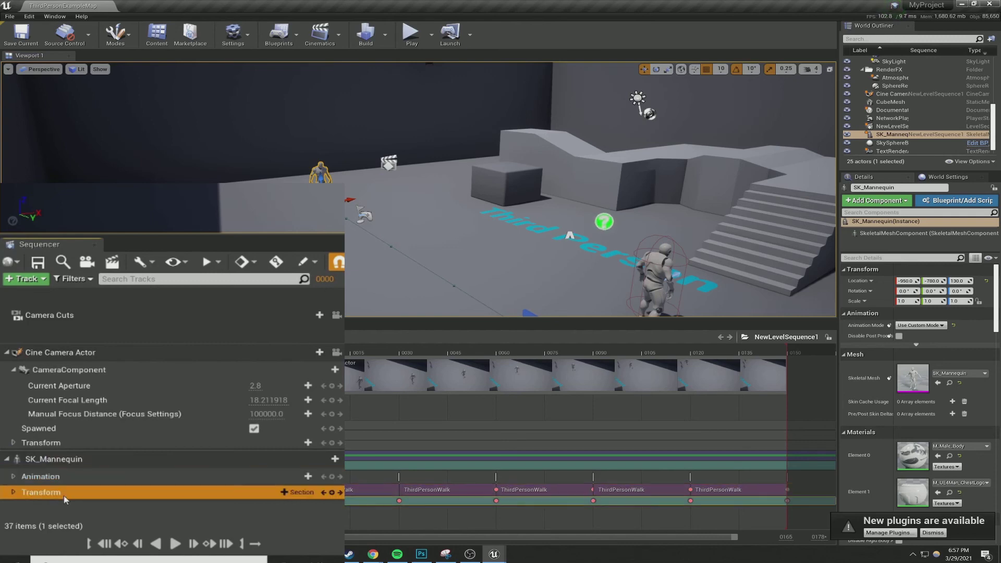
click(115, 484)
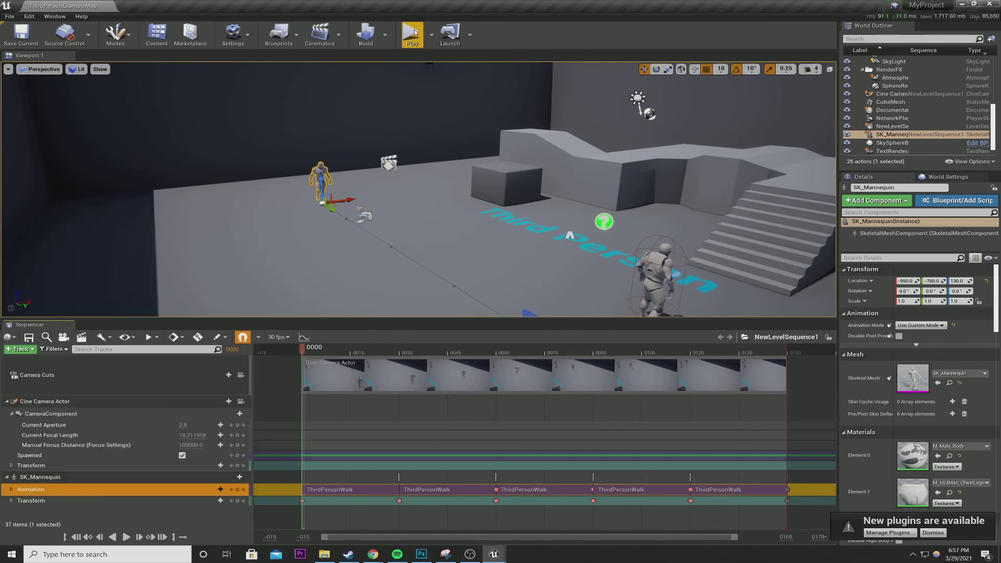
click(279, 34)
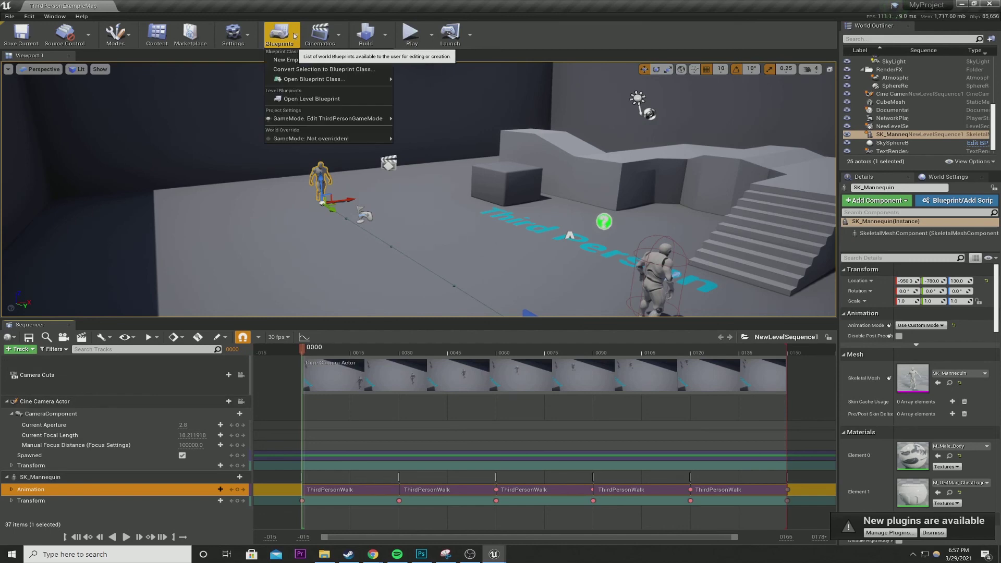
click(300, 100)
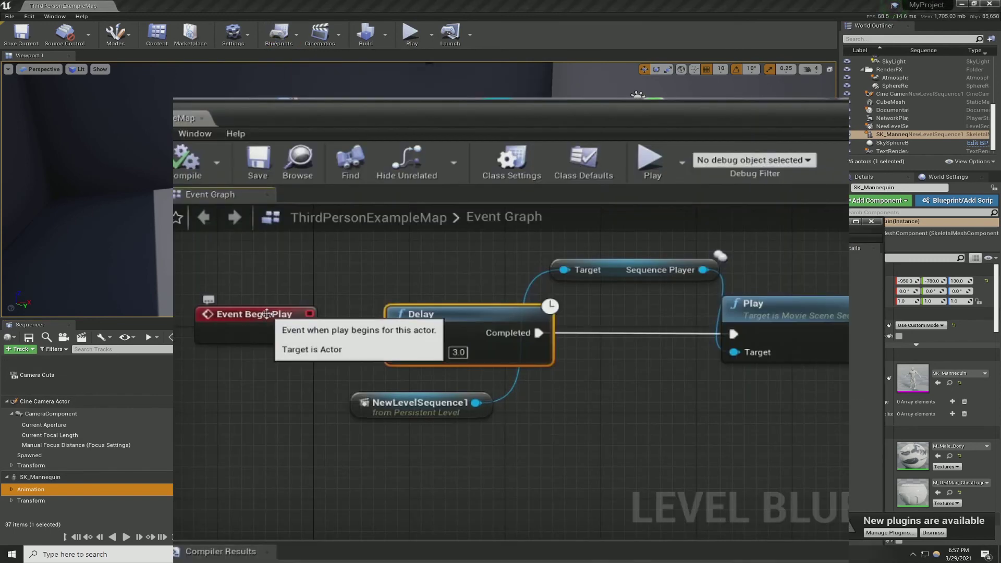
click(368, 359)
click(423, 331)
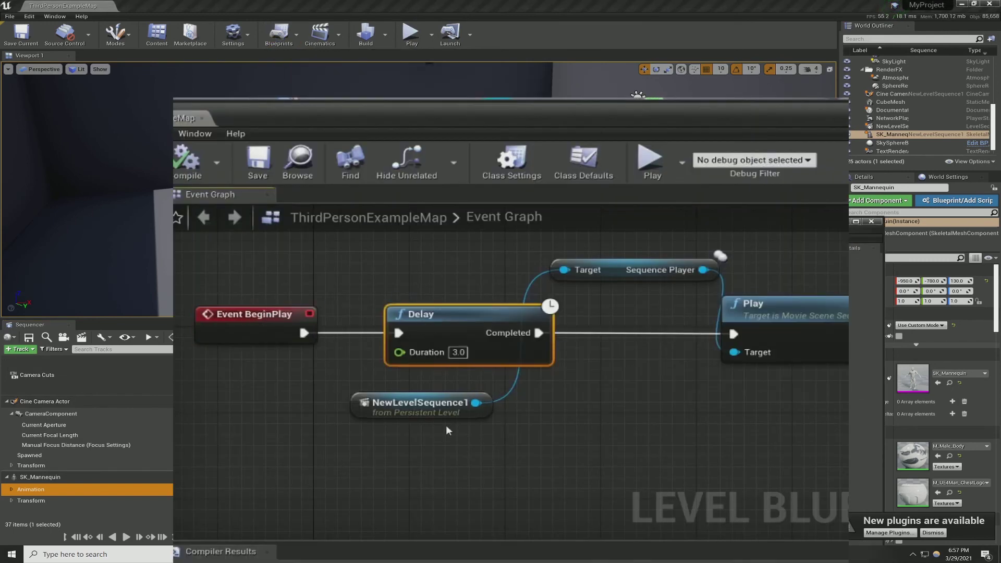
click(777, 314)
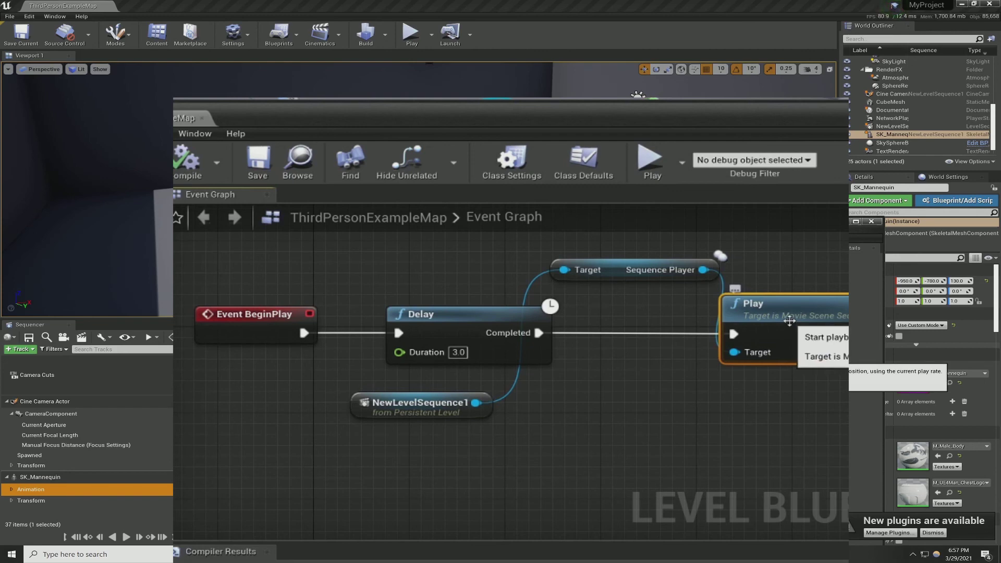
drag(488, 405, 609, 442)
text(play)
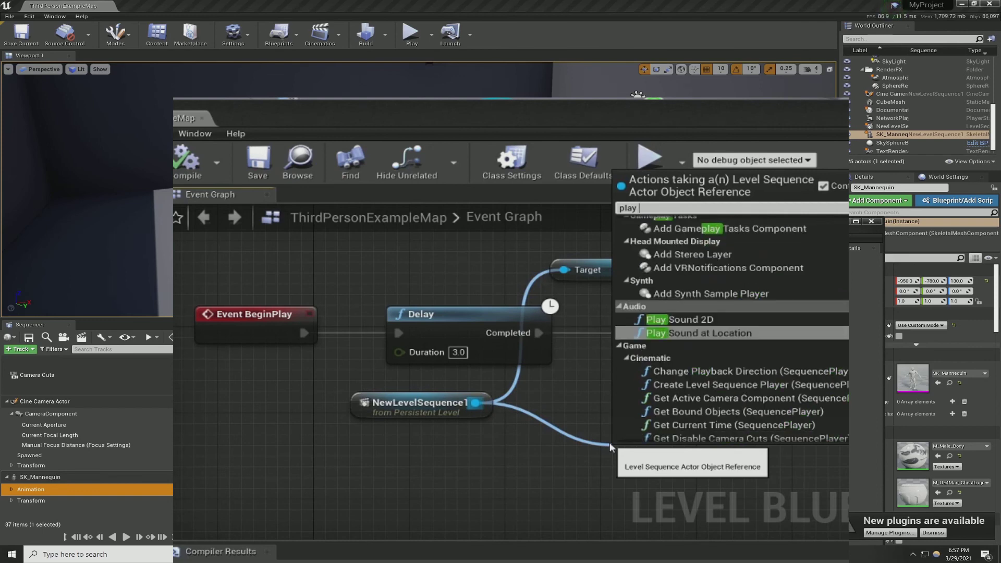
text( seq)
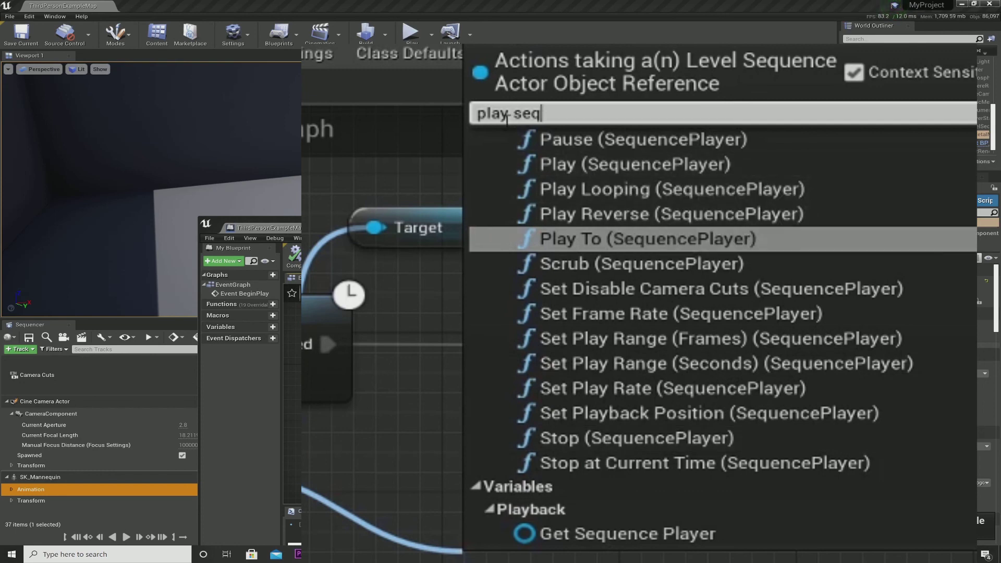
click(558, 163)
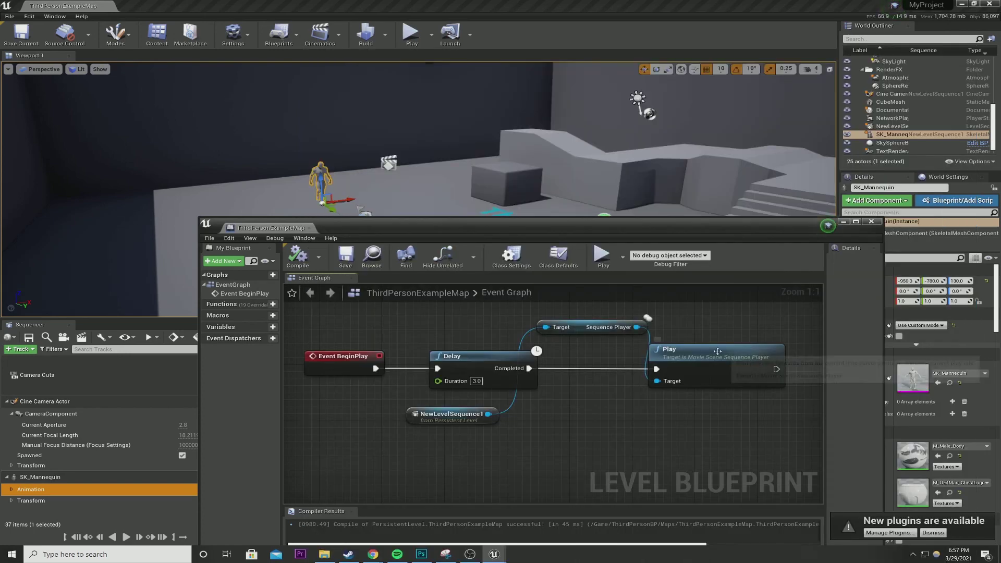
click(341, 260)
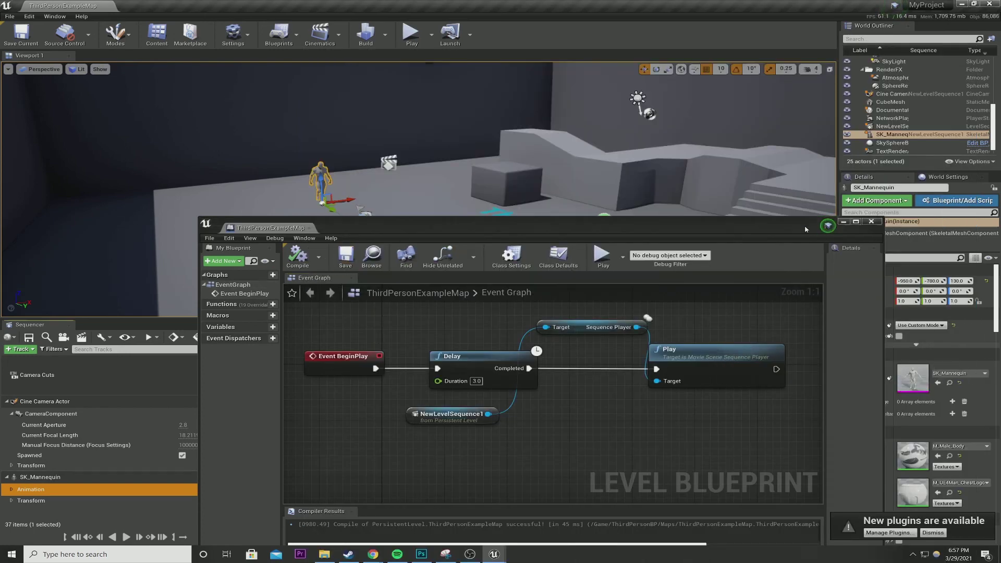
click(611, 139)
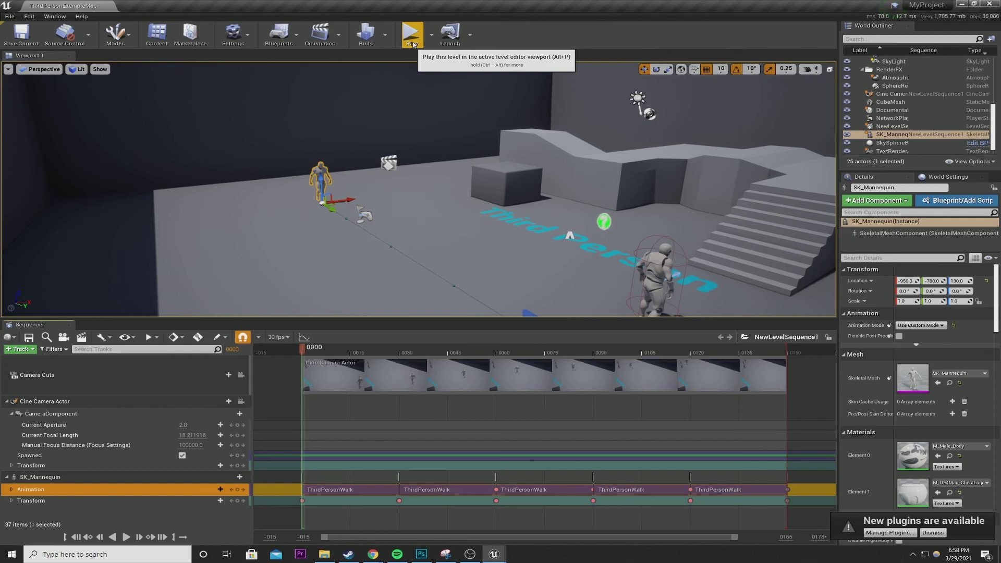
Step: Run the level in Play-in-Editor to watch the mannequin's walk sequence
click(413, 36)
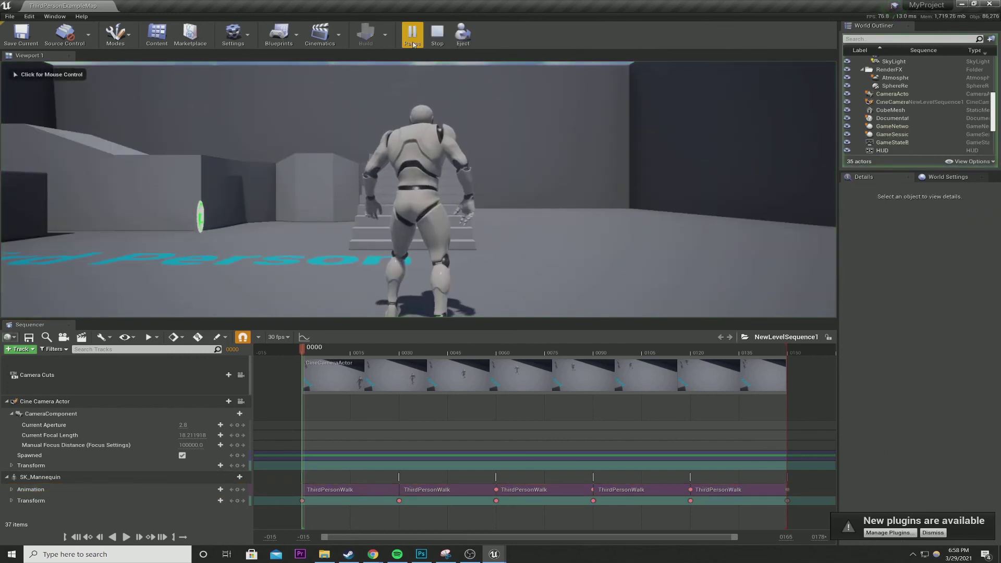